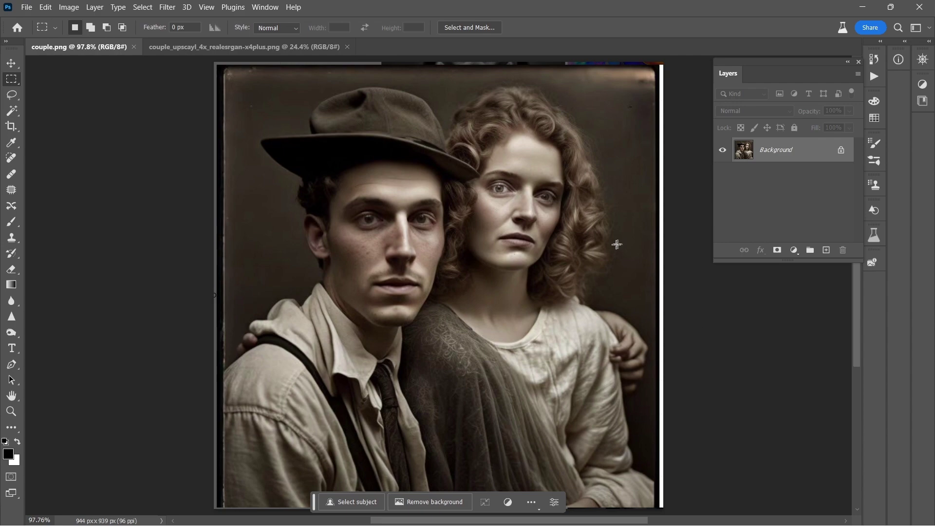
Examine the woman's eye area in couple.png up close and check the upscaled preview in Upscayl
scroll(482, 190, "up", 5)
scroll(462, 162, "up", 8)
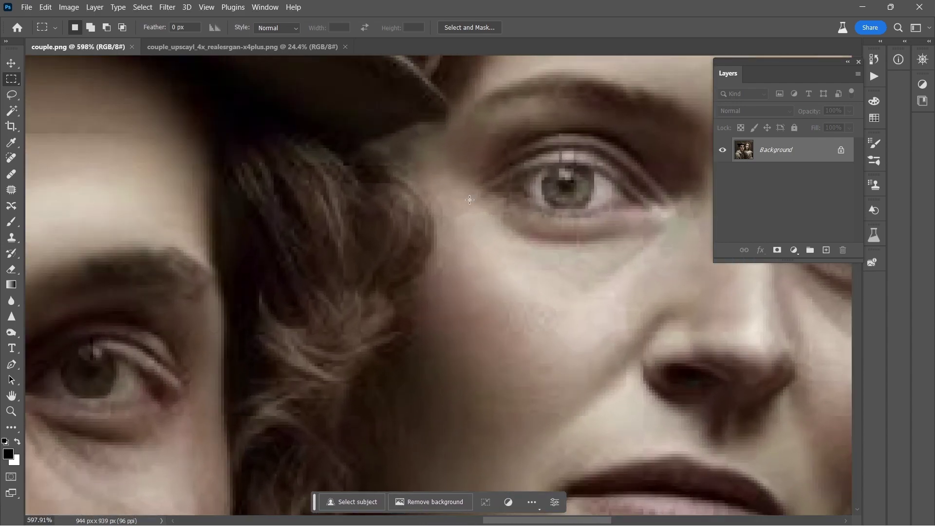
mouse_move(515, 524)
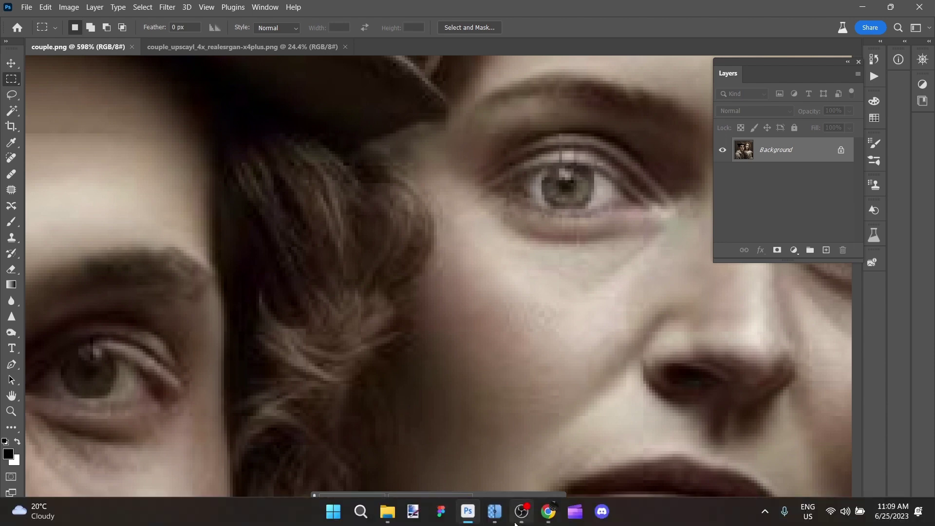
left_click(494, 511)
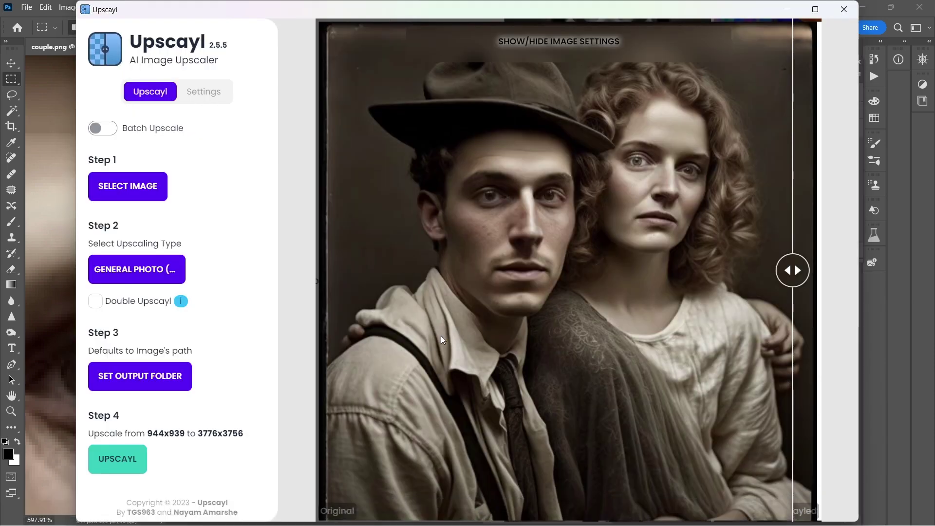
left_click(46, 283)
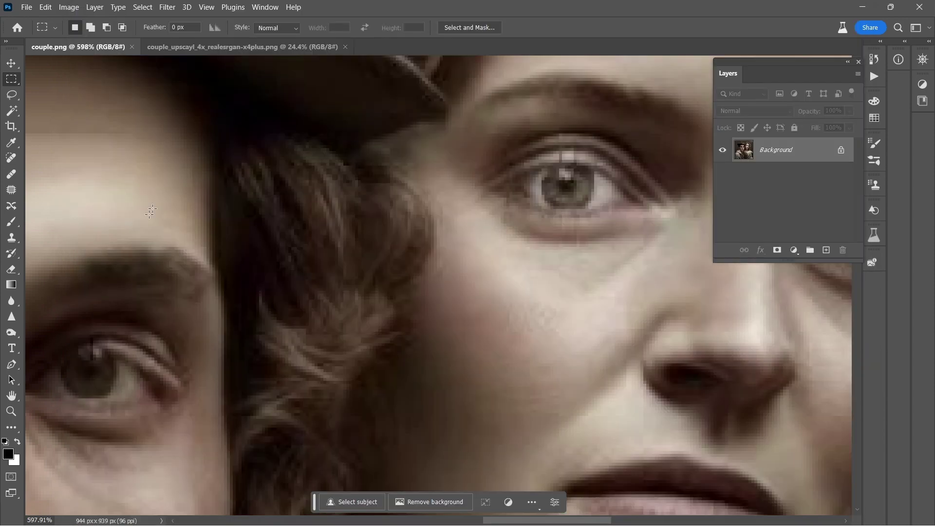
Compare the facial detail around the woman's eye between couple_upscayl_4x_realesrgan-x4plus.png and the original couple.png
left_click(210, 48)
scroll(486, 226, "up", 10)
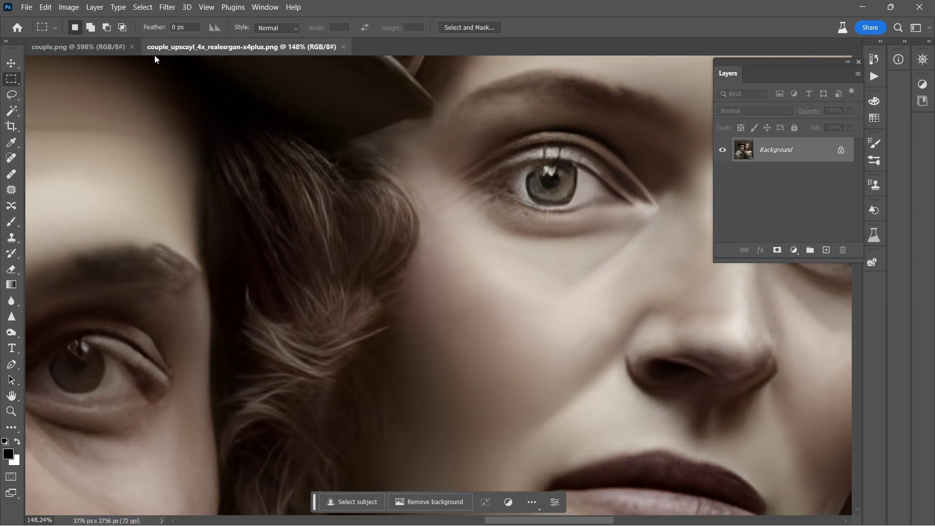
left_click(103, 48)
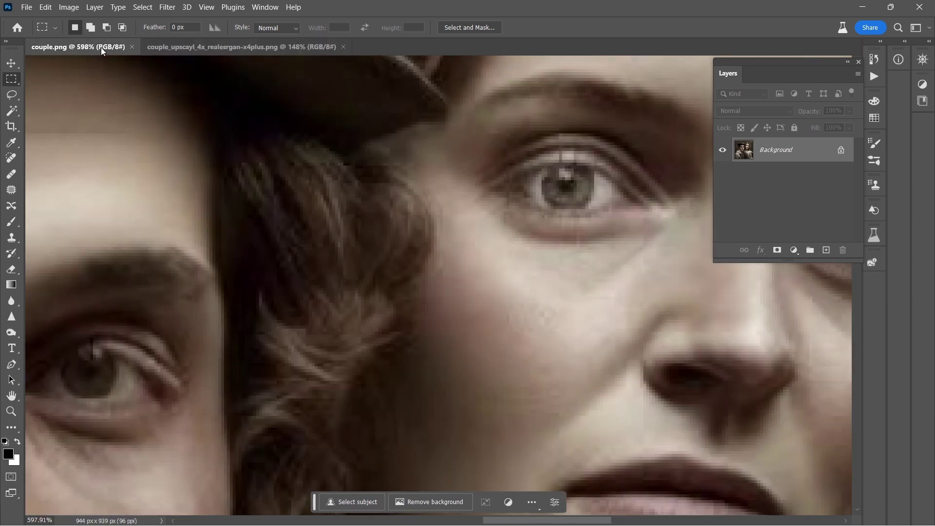
left_click(217, 48)
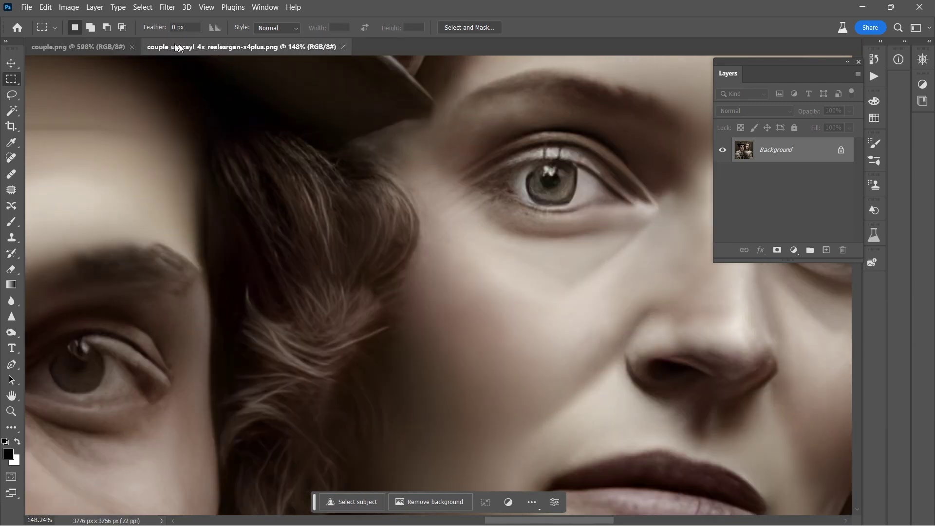
left_click(78, 46)
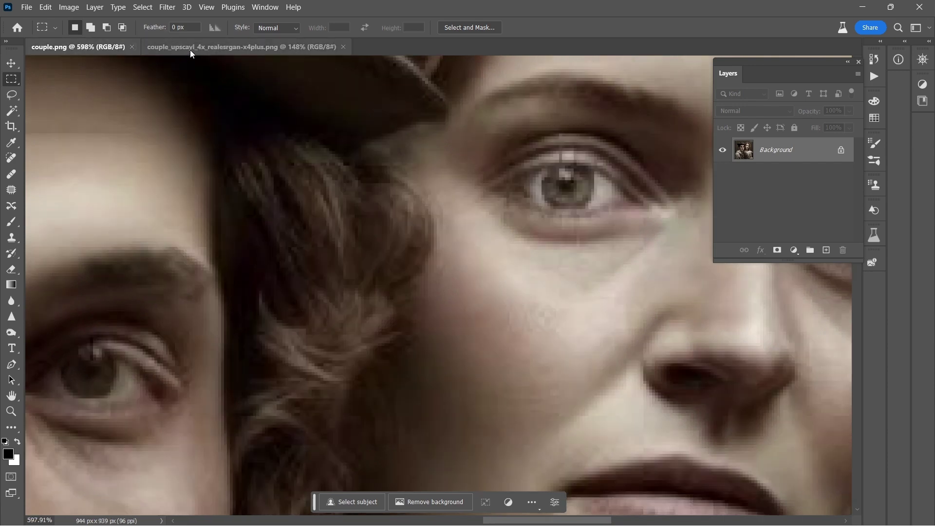
left_click(190, 50)
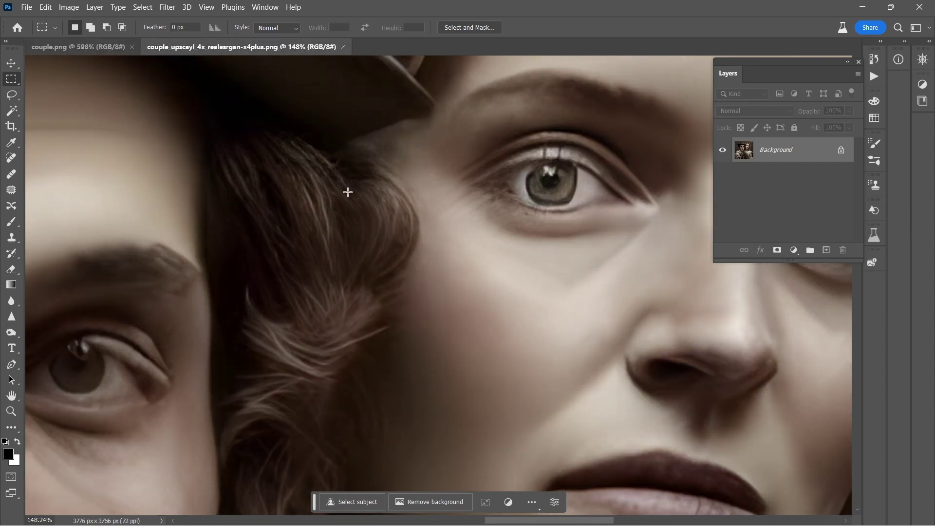
Crop the dark and white borders off all four sides of the upscaled photo, to about 3554 × 3560 px
key("ctrl+0")
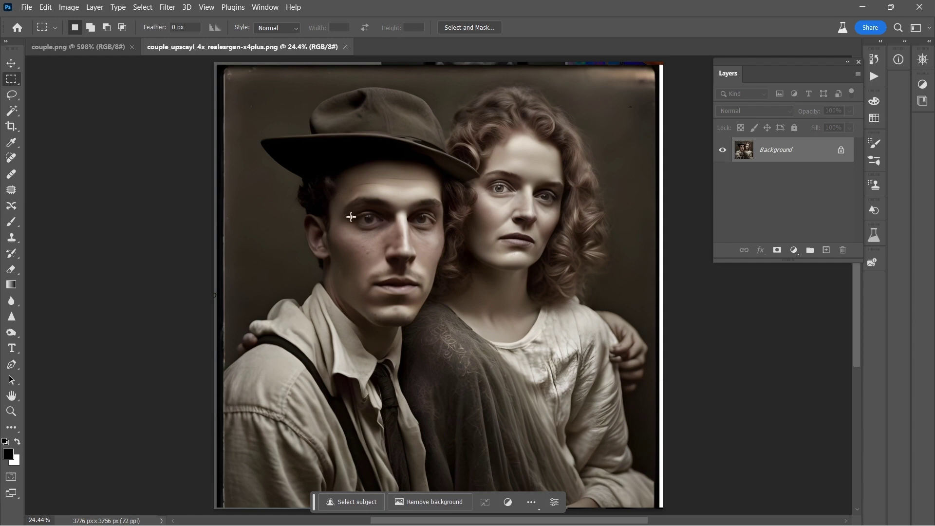
scroll(391, 254, "down", 2)
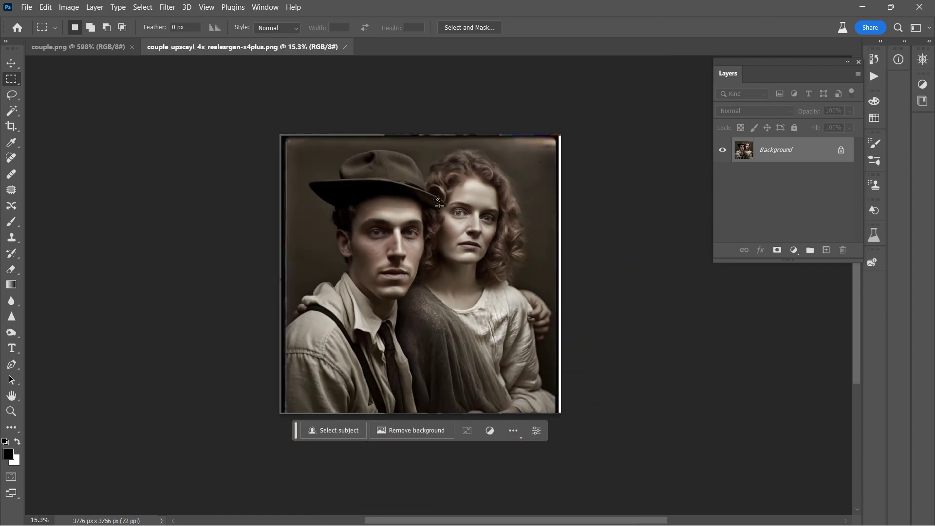
key("c")
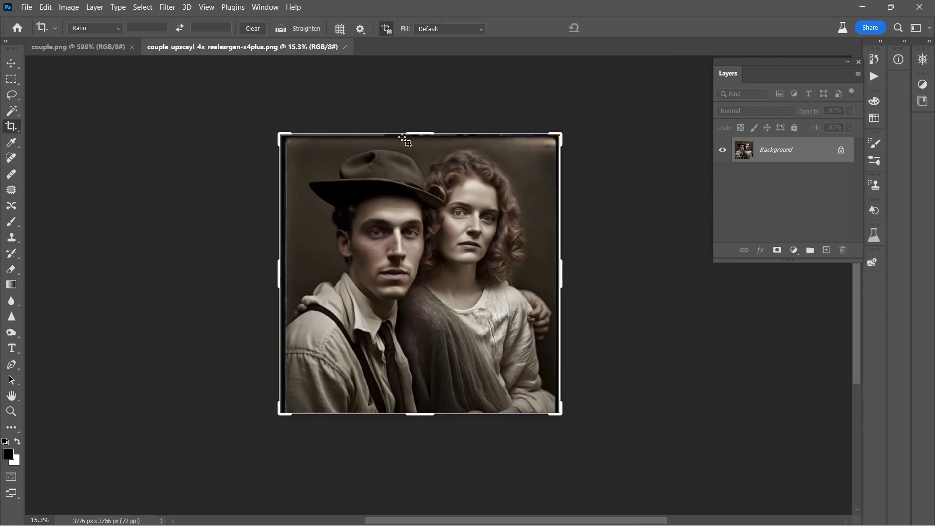
left_click_drag(415, 134, 412, 138)
left_click_drag(560, 273, 557, 273)
left_click_drag(421, 410, 425, 406)
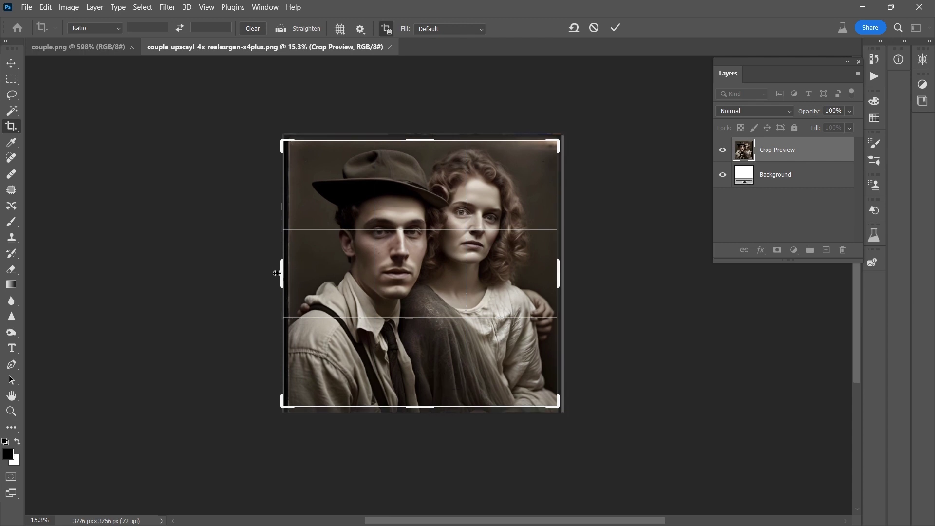
left_click_drag(283, 274, 288, 276)
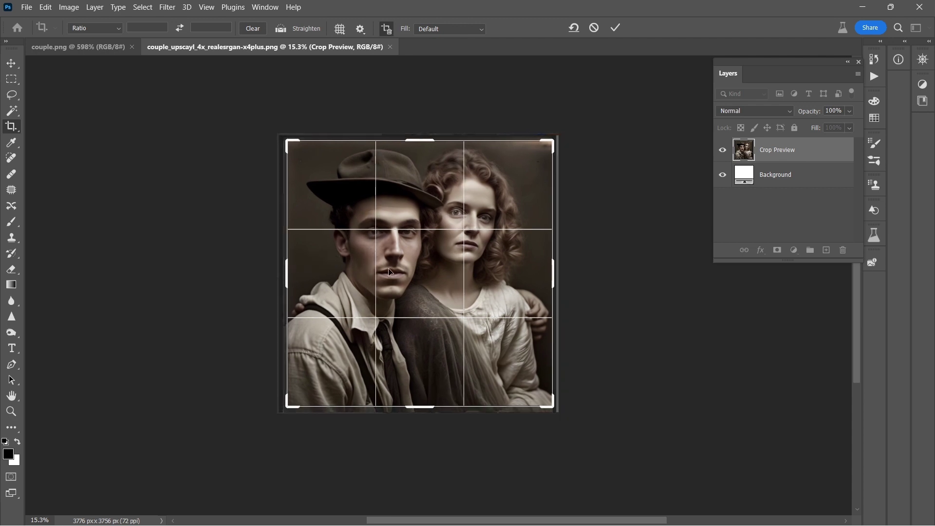
key("Return")
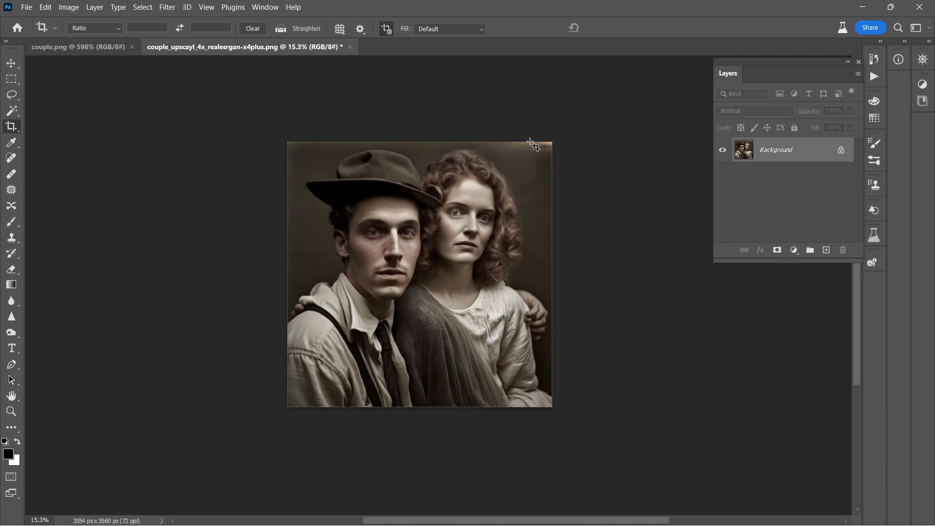
Heal the light stain along the photo's upper-right edge with the Spot Healing Brush at size 500
key("j")
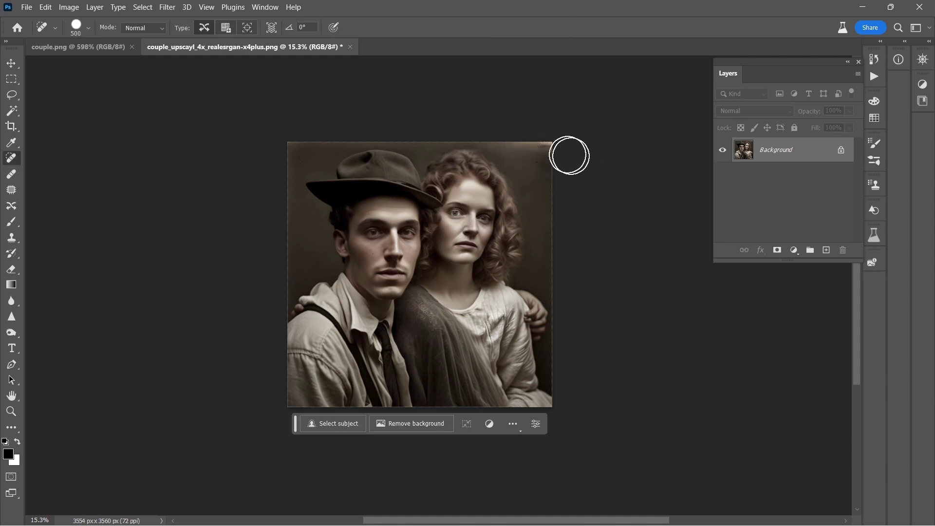
left_click_drag(567, 154, 495, 128)
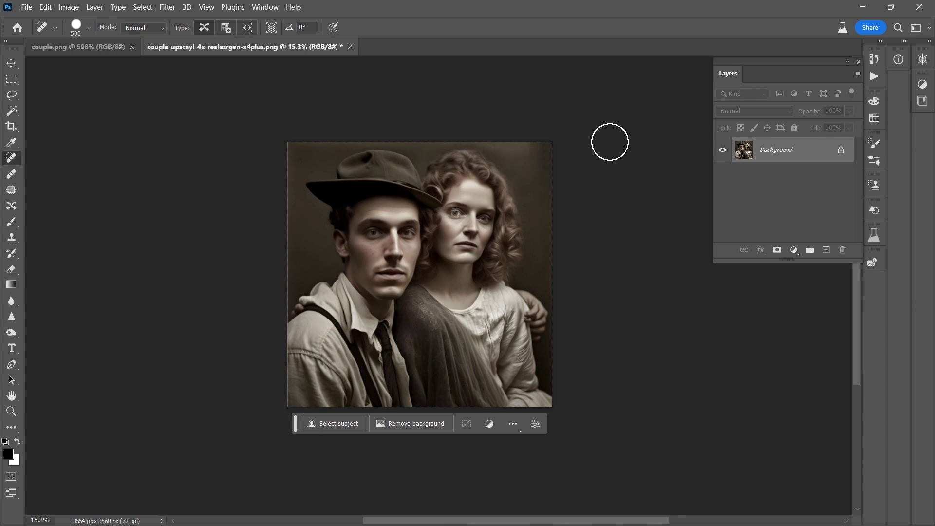
Enable the Colorize neural filter on the cropped photo with automatic coloring
left_click(167, 8)
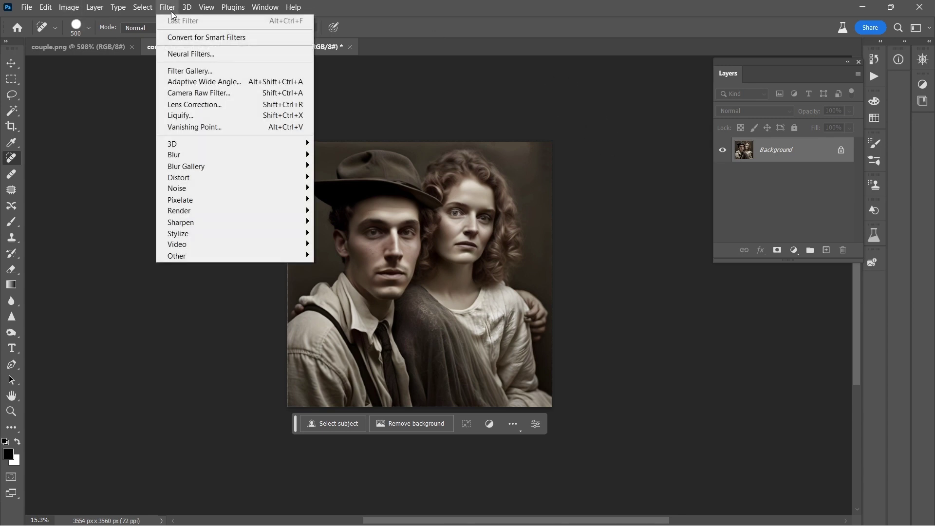
left_click(203, 54)
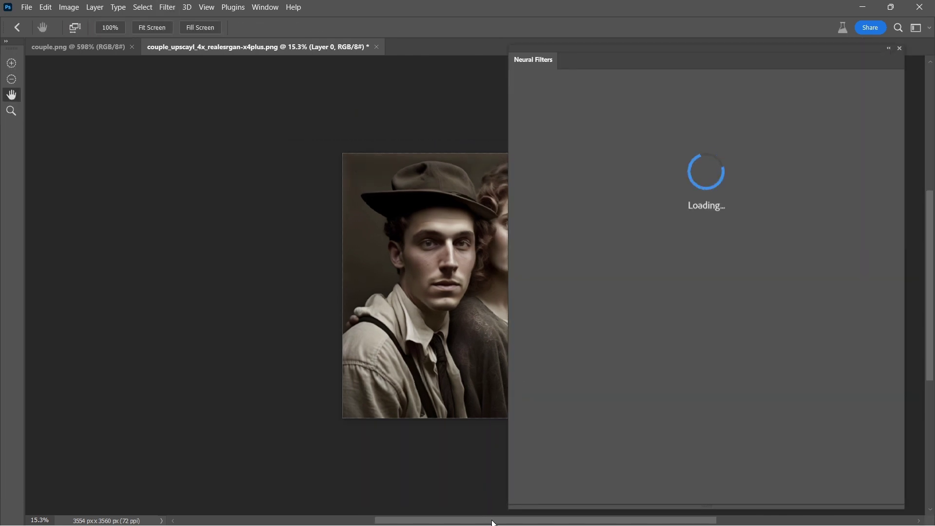
left_click_drag(494, 521, 550, 521)
scroll(393, 358, "up", 2)
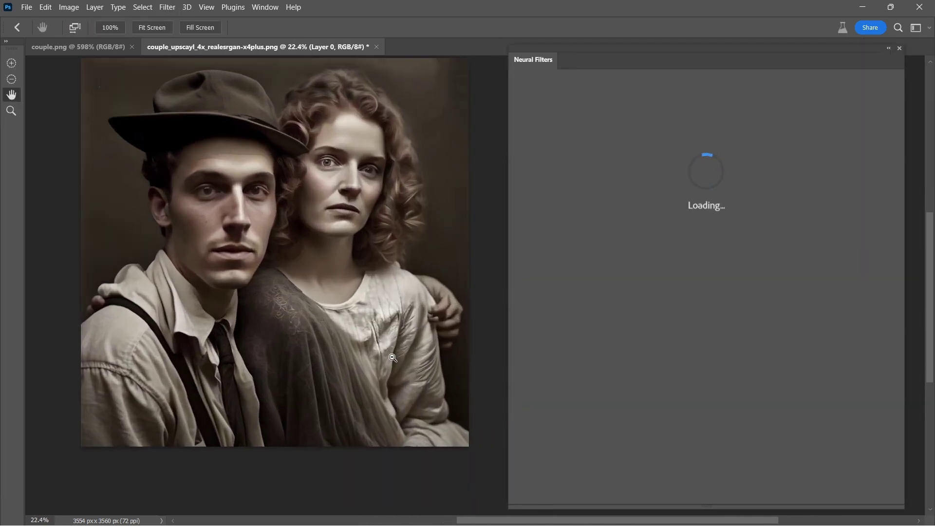
scroll(393, 358, "up", 2)
left_click_drag(524, 519, 490, 519)
scroll(496, 341, "up", 2)
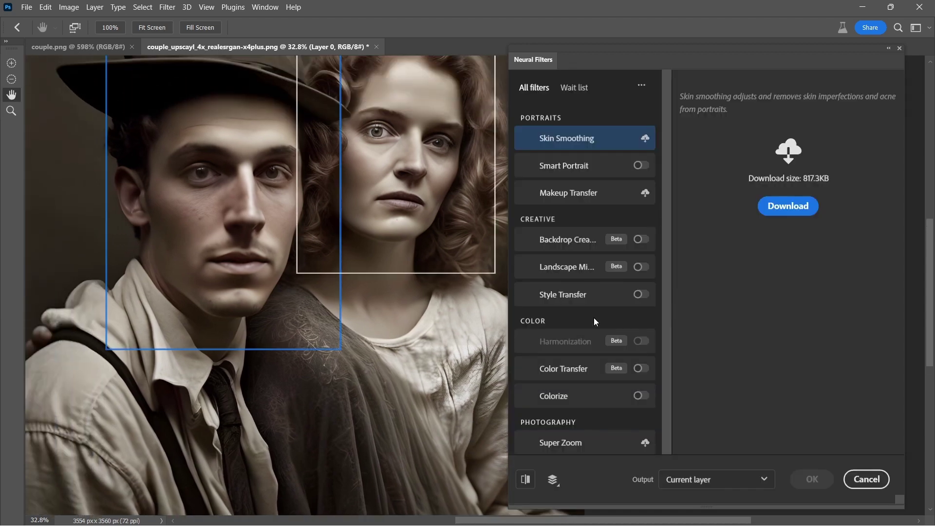
left_click(640, 397)
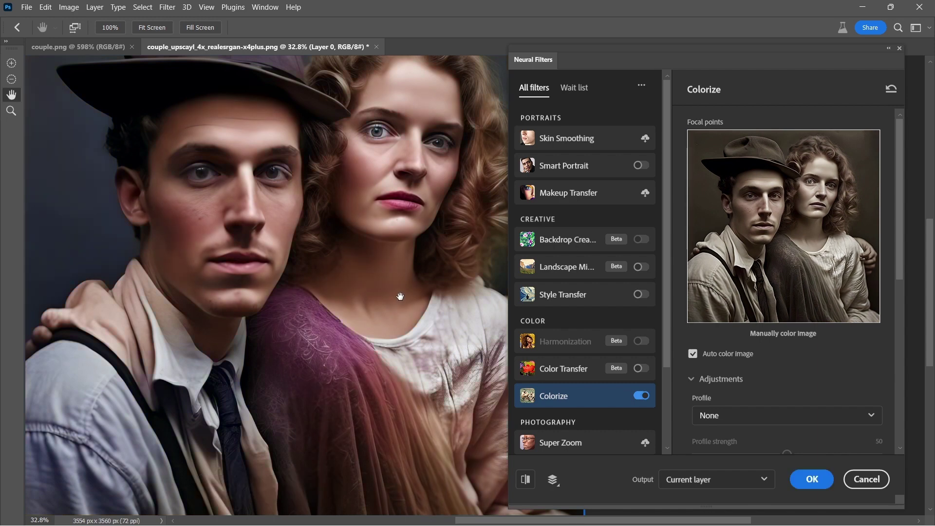
Output the colorized result to a new layer and apply the neural filter
scroll(405, 293, "down", 3)
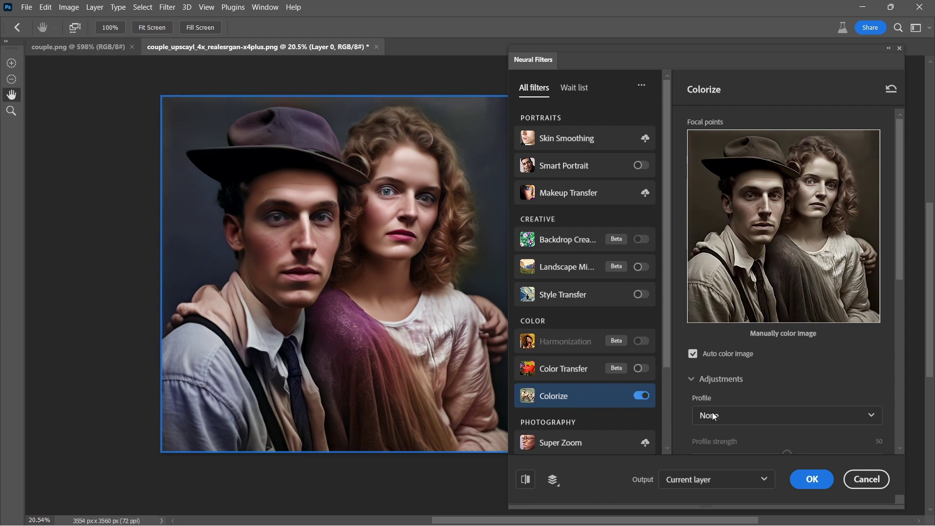
left_click(726, 477)
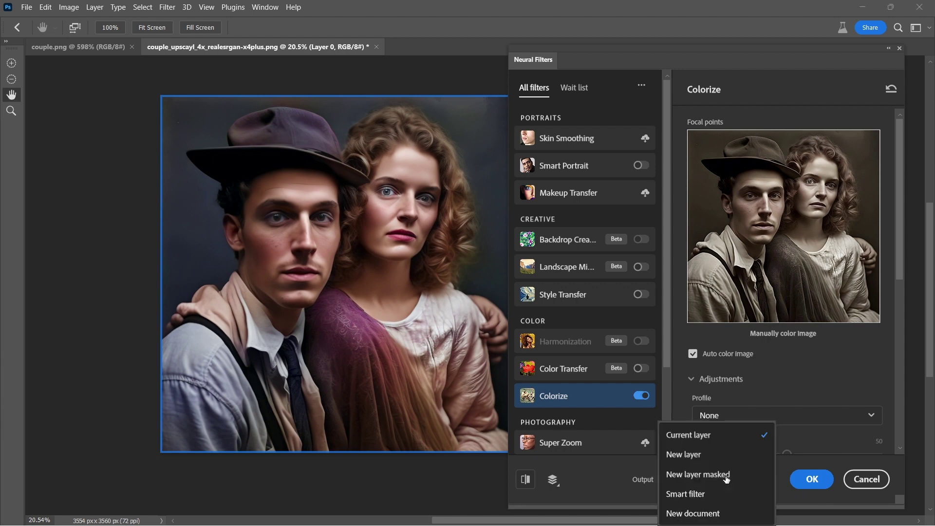
left_click(719, 454)
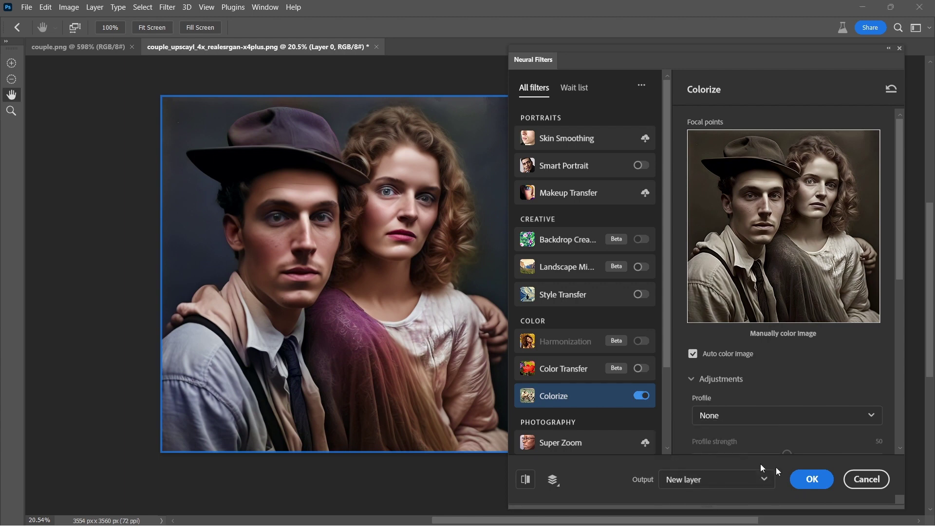
left_click(811, 479)
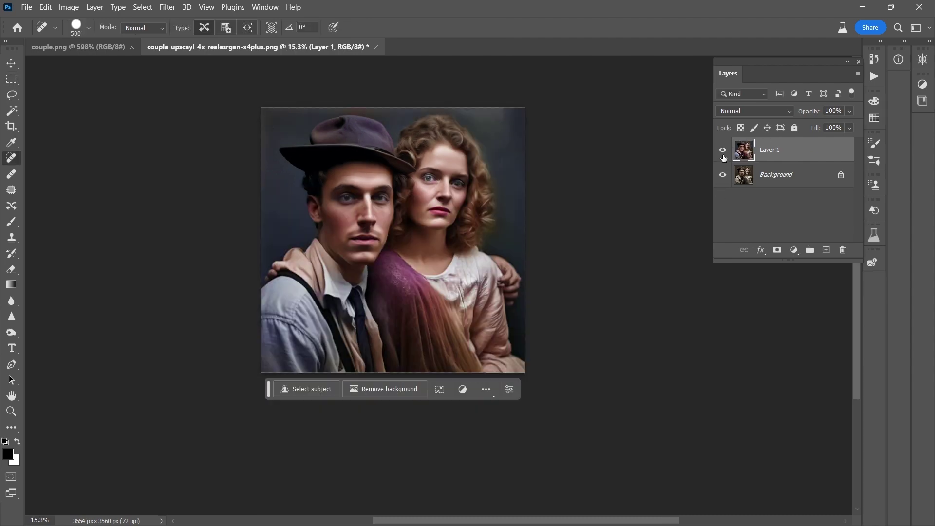
Hide the colorized layer and export the uncolored photo as a PNG named ffjj in the Downloads folder
left_click(722, 154)
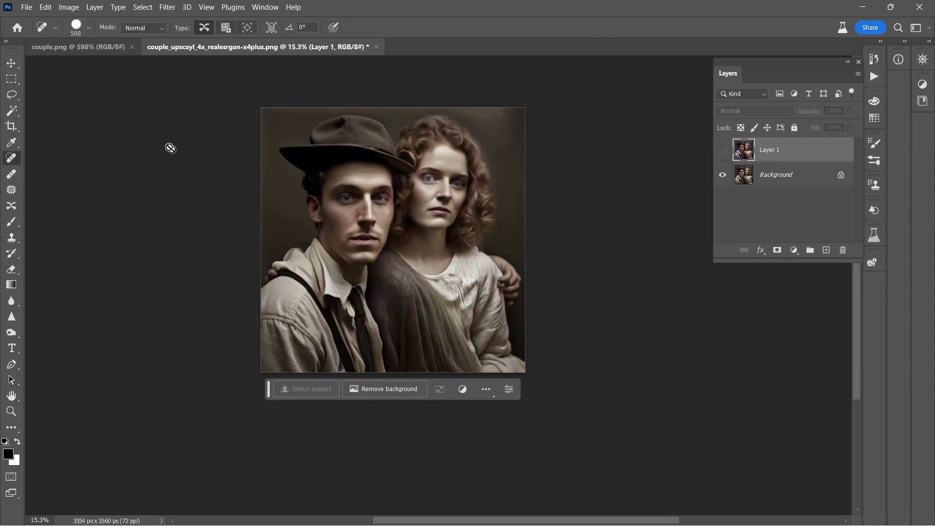
left_click(28, 10)
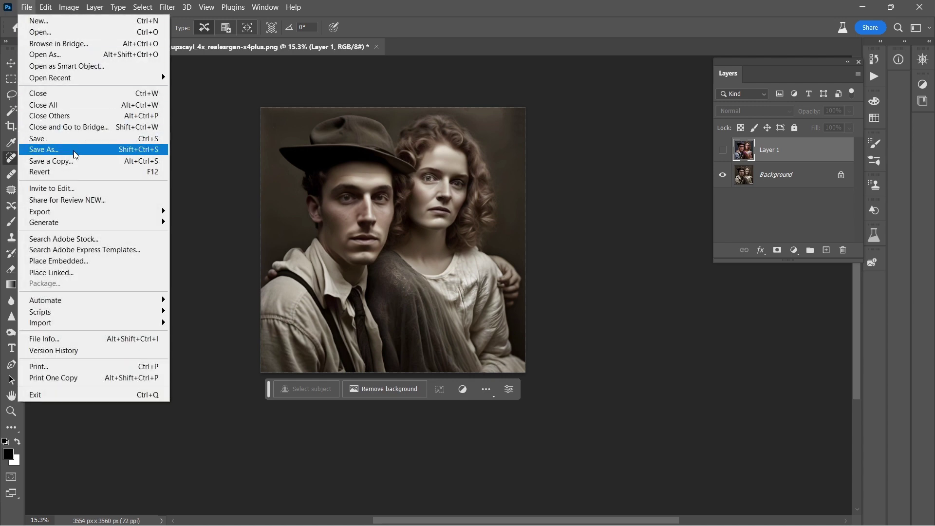
mouse_move(112, 211)
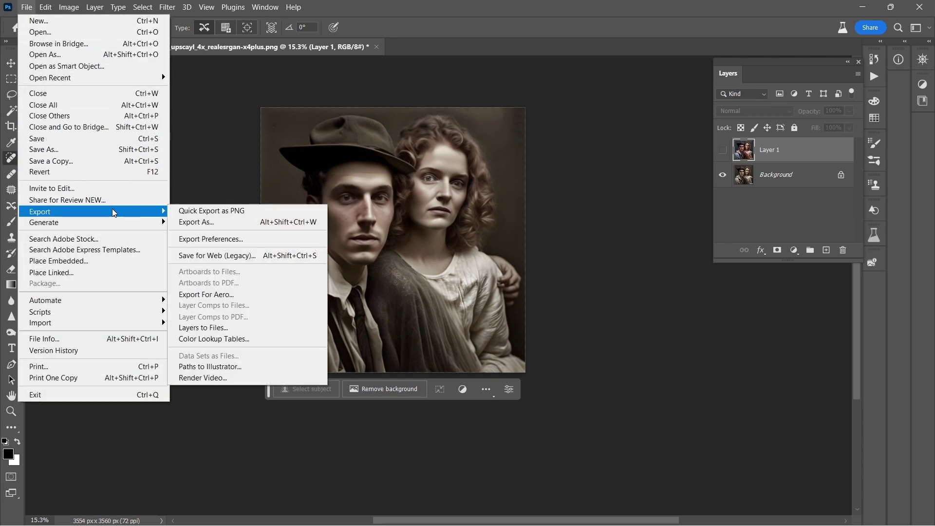
left_click(190, 210)
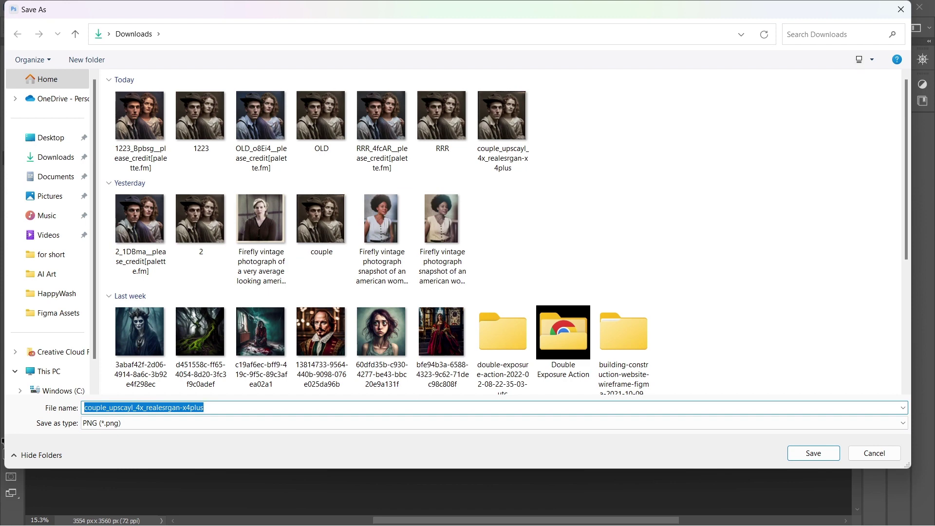
type("ffjj")
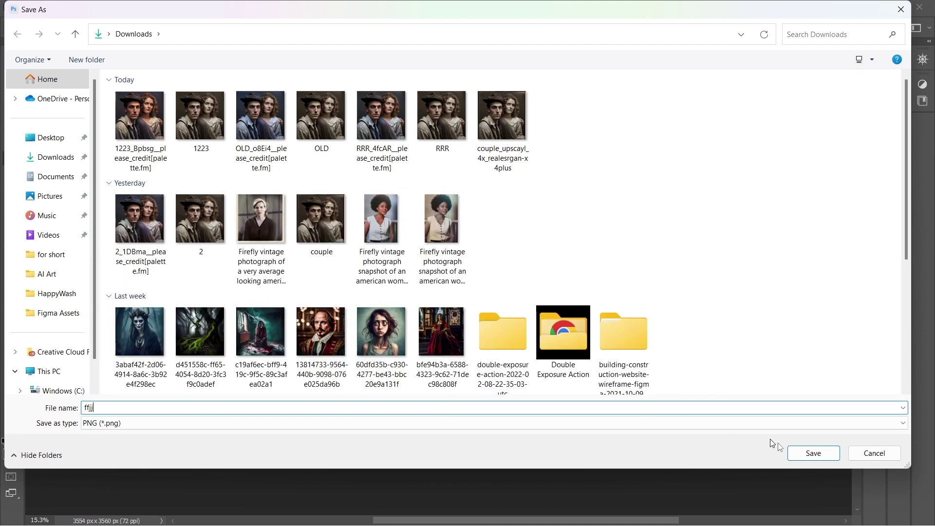
left_click(813, 453)
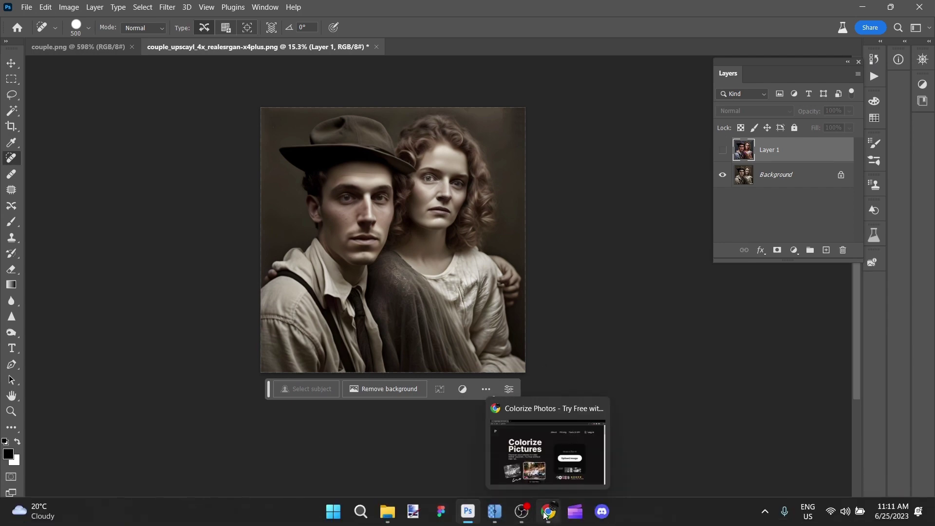
Switch to palette.fm in the browser and upload the ffjj image from the Downloads folder for colorizing
left_click(549, 511)
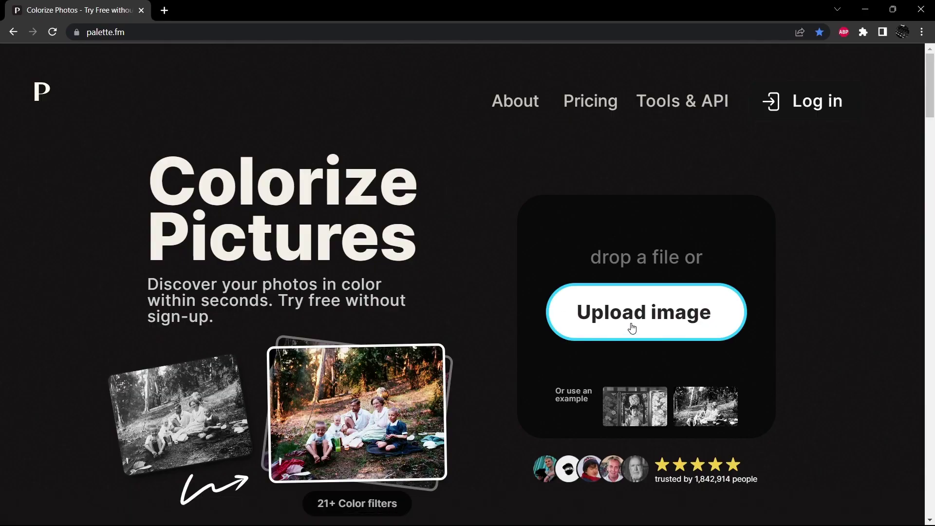
left_click(613, 315)
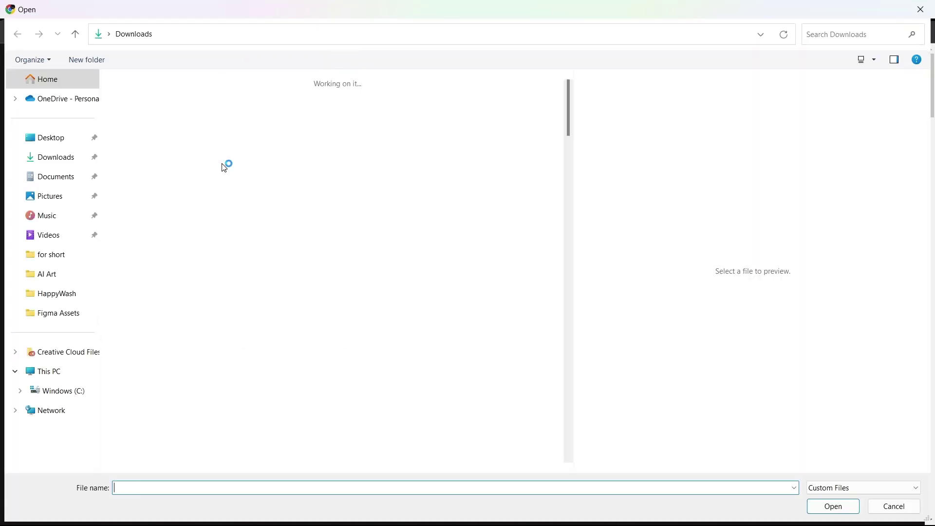
left_click(152, 131)
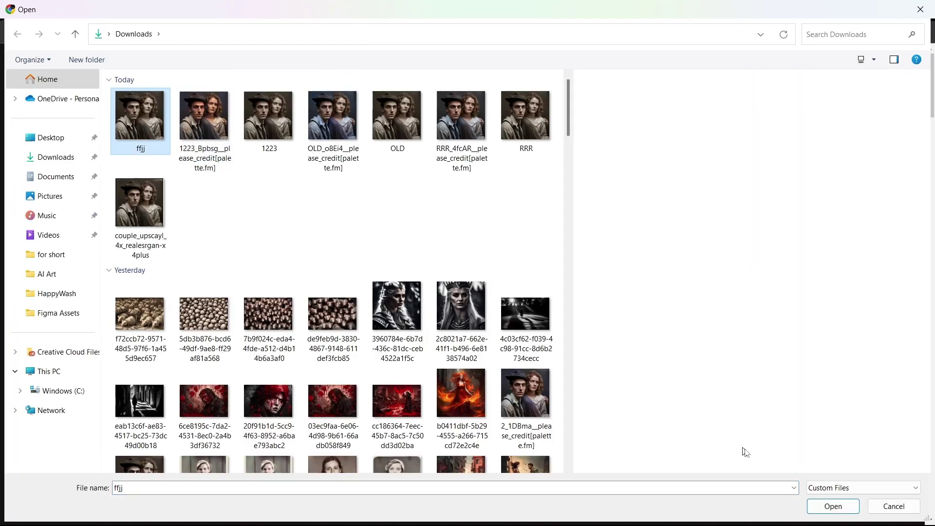
left_click(825, 507)
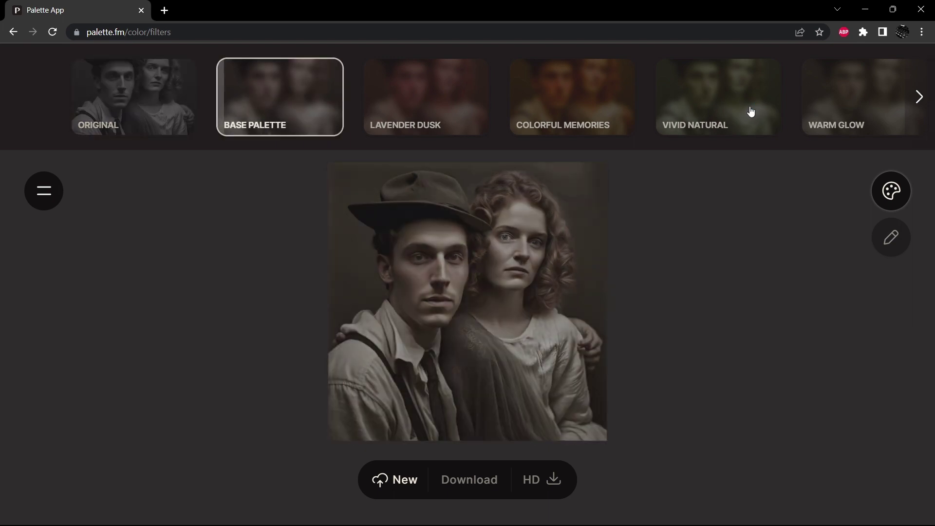
Generate the Vivid Natural, Warm Glow, Ambient Historic and Vintage Charm color versions of the uploaded photo
left_click(778, 111)
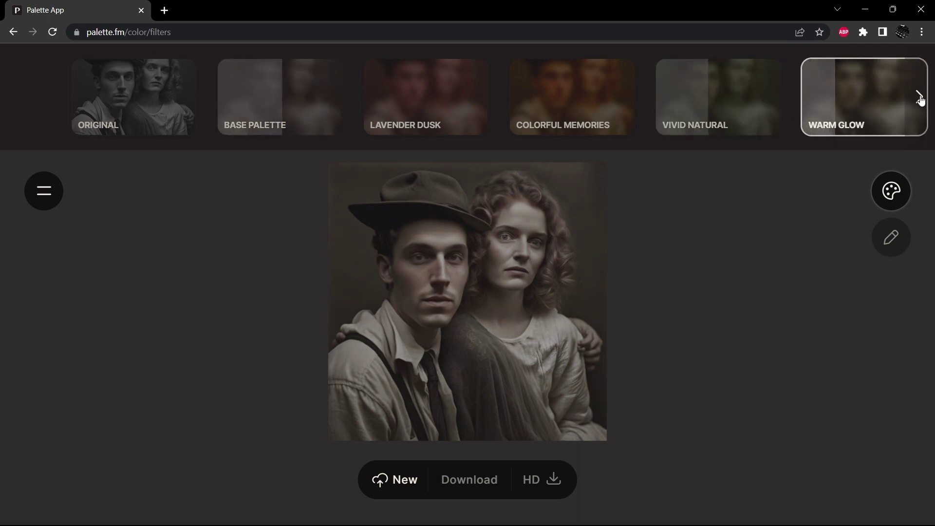
left_click(920, 98)
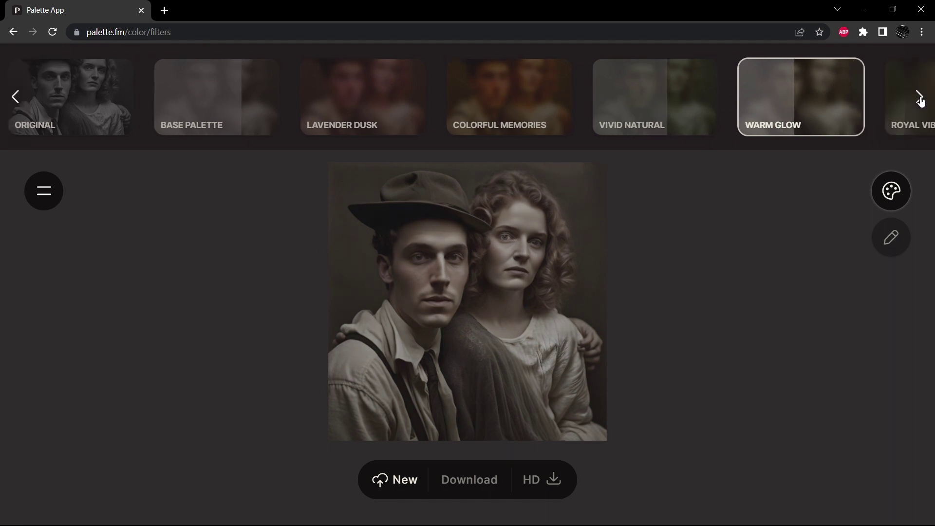
left_click(920, 97)
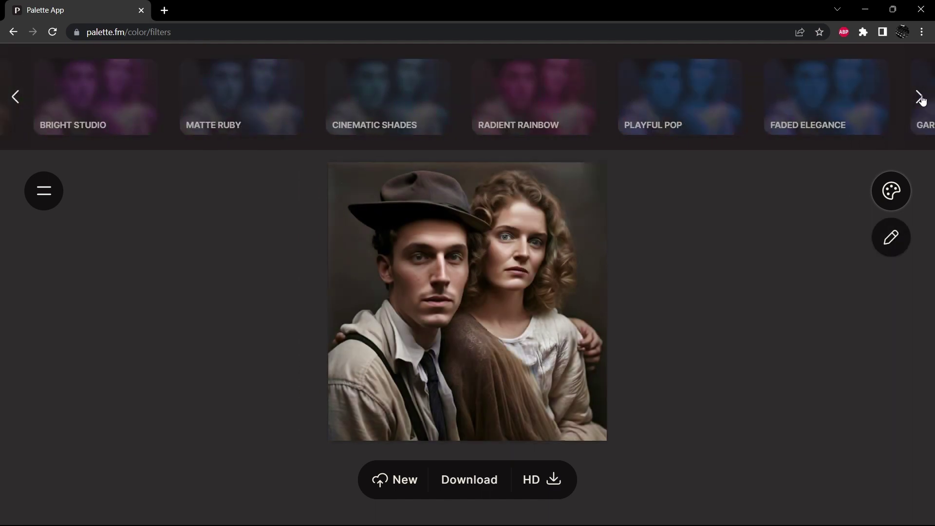
left_click(920, 98)
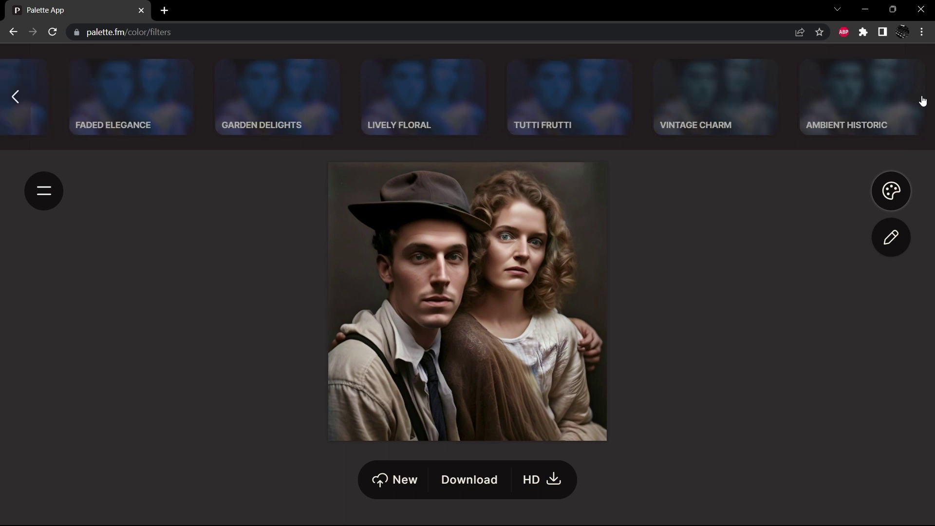
left_click(922, 101)
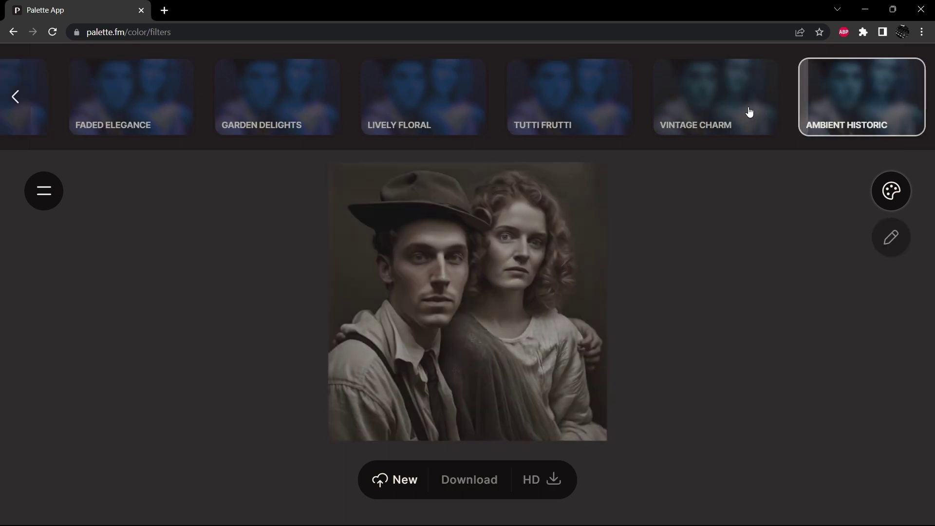
left_click(749, 112)
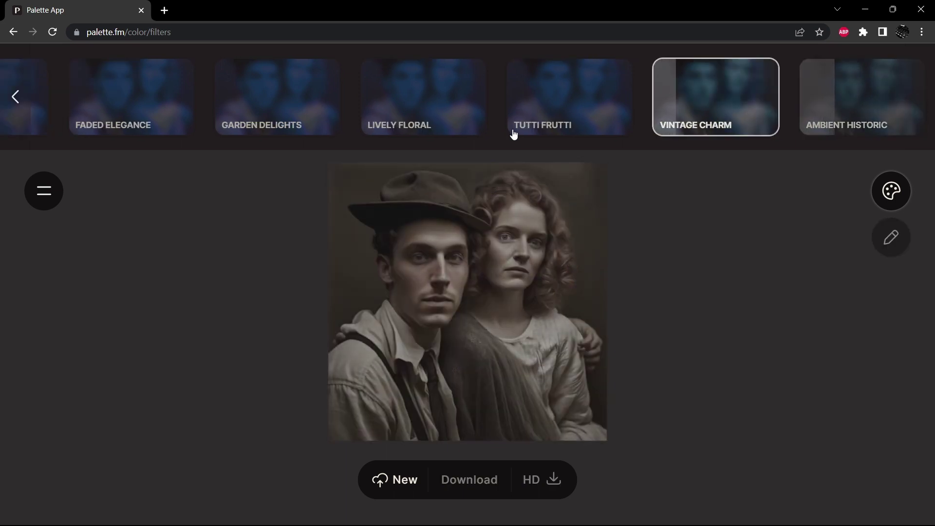
Preview the Base Palette, Vivid Natural and Warm Glow colorizations of the photo one after another
left_click(15, 97)
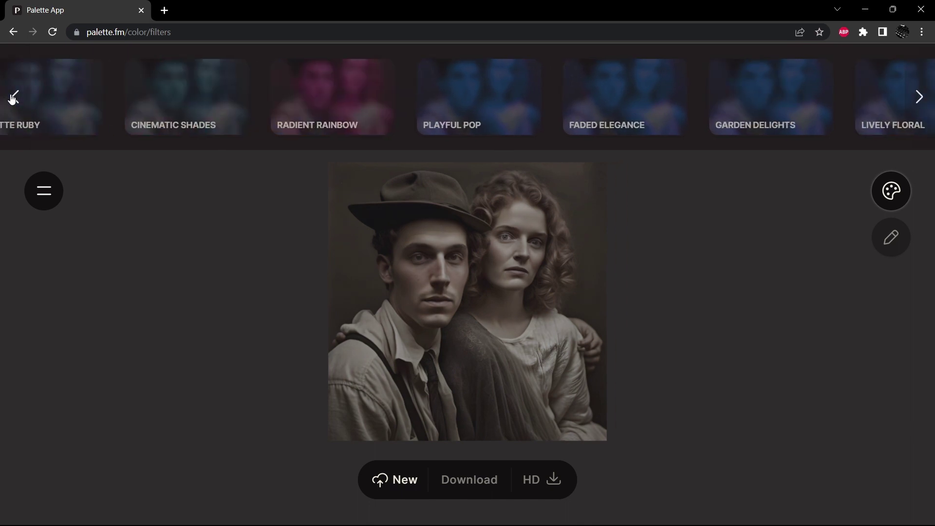
left_click(15, 98)
left_click(15, 97)
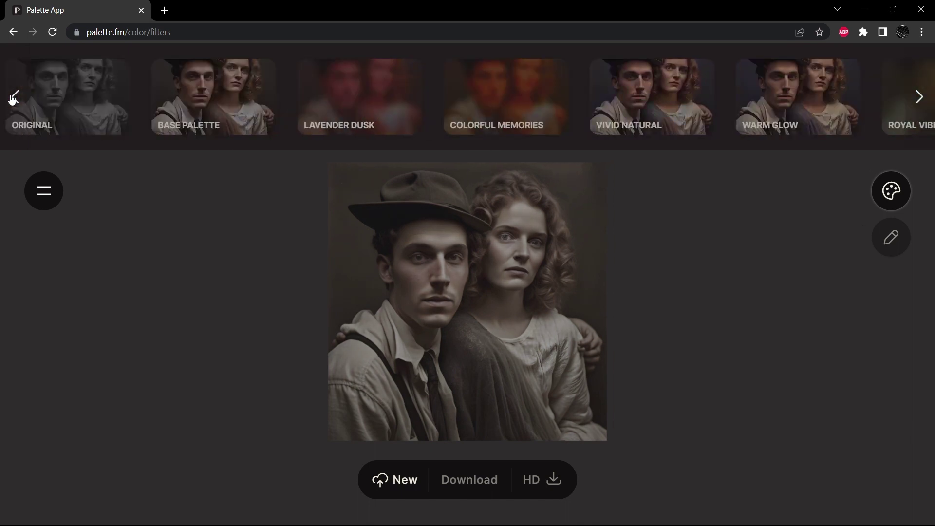
left_click(272, 103)
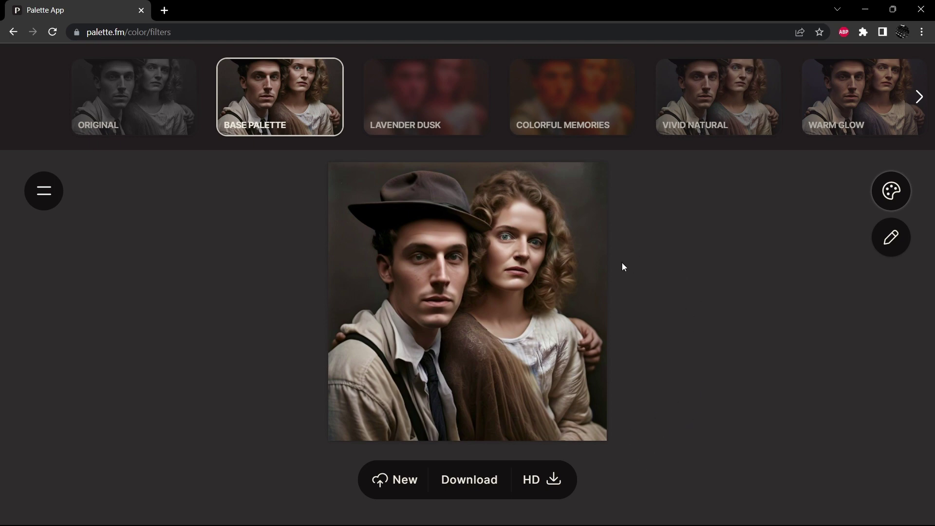
mouse_move(581, 274)
left_click(711, 115)
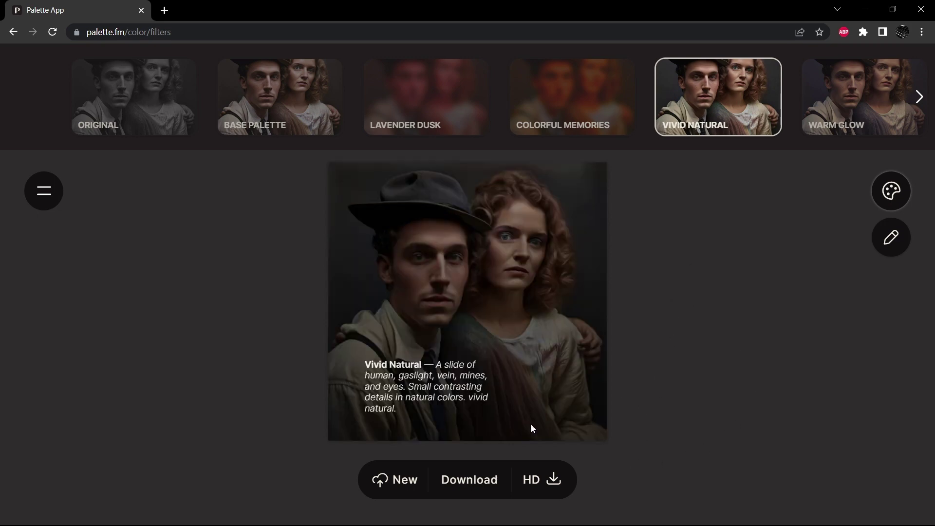
left_click(831, 117)
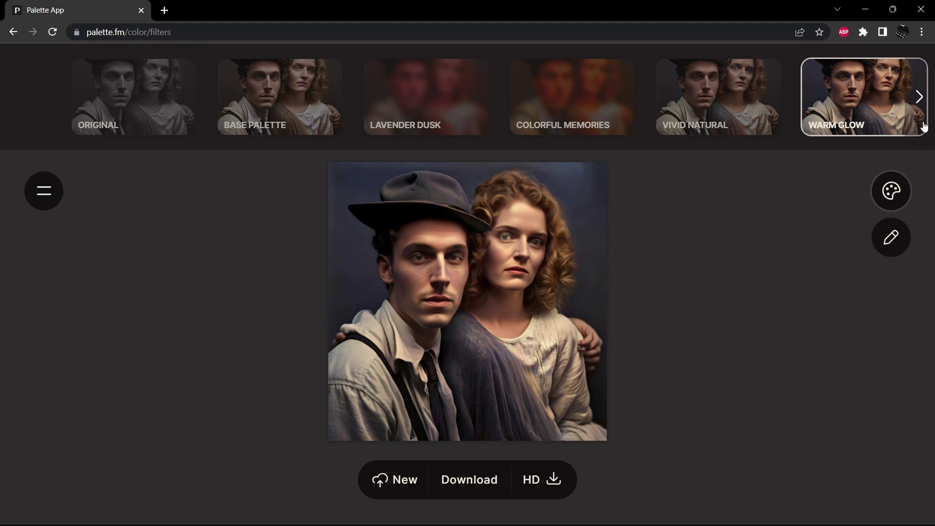
Compare the Vintage Charm and Ambient Historic colorizations, returning to Vintage Charm
left_click(921, 99)
left_click(919, 98)
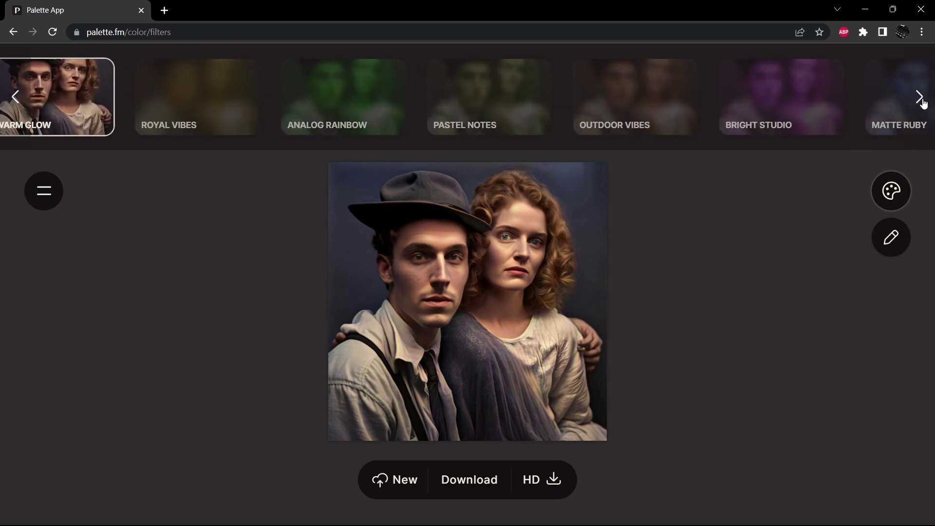
left_click(919, 98)
left_click(920, 98)
left_click(922, 101)
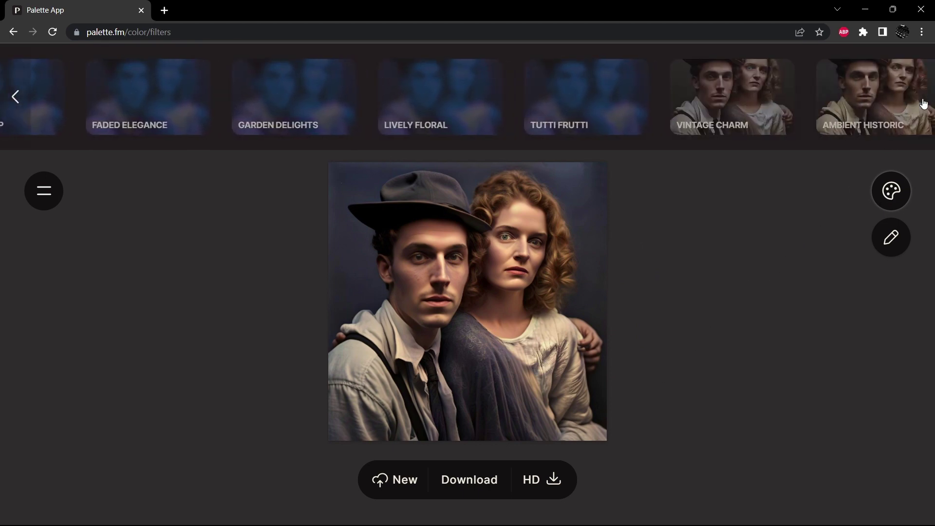
left_click(708, 103)
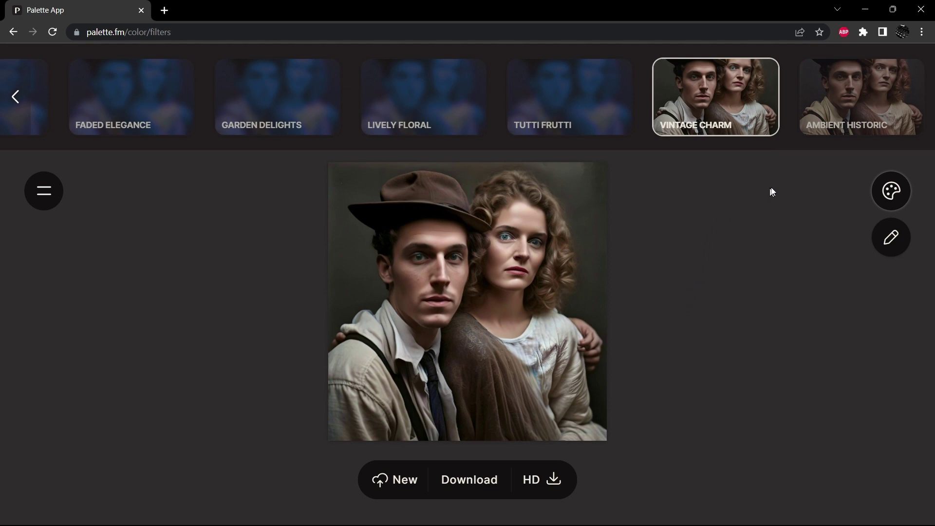
left_click(854, 112)
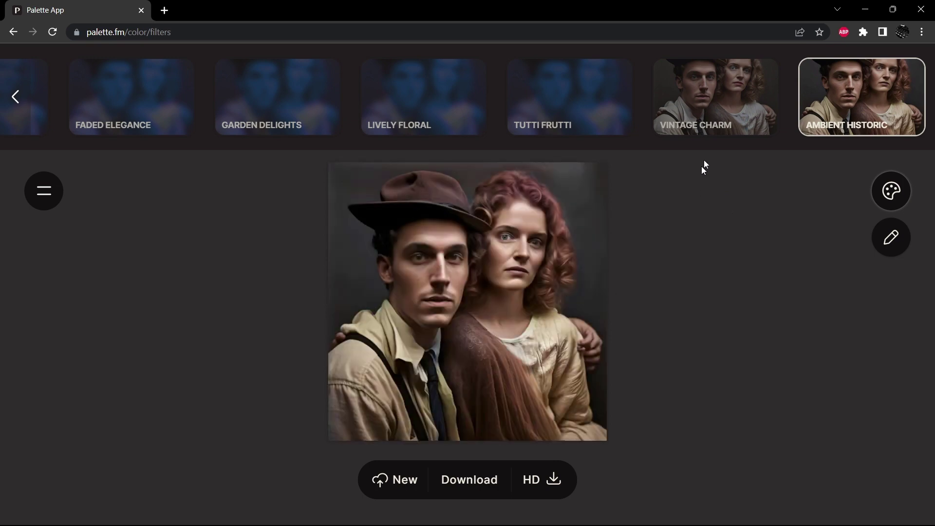
left_click(705, 111)
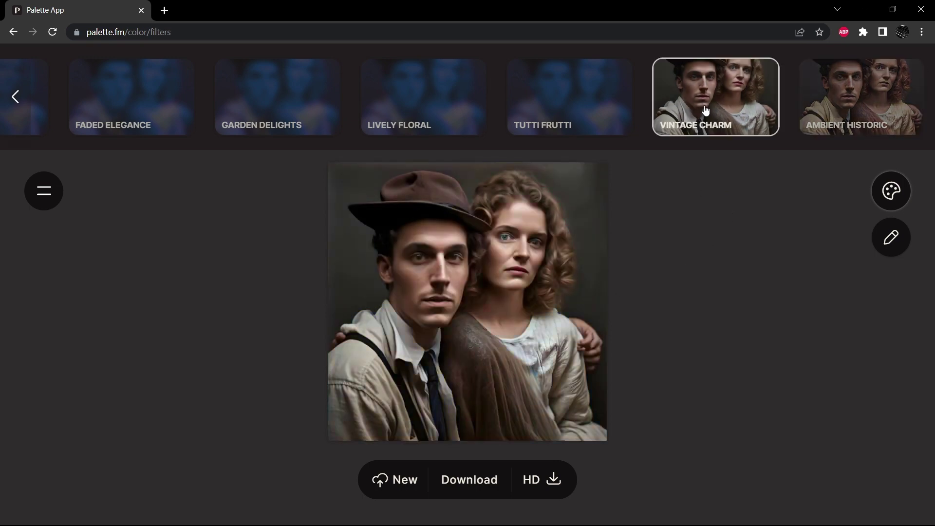
Review the Warm Glow and Vivid Natural colorizations again as alternatives to Vintage Charm
left_click(15, 94)
left_click(14, 95)
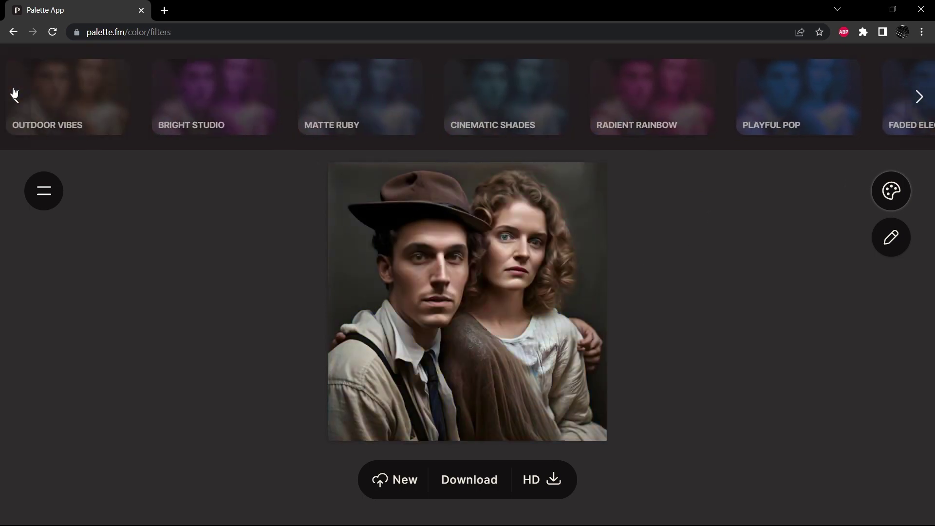
left_click(14, 95)
left_click(15, 95)
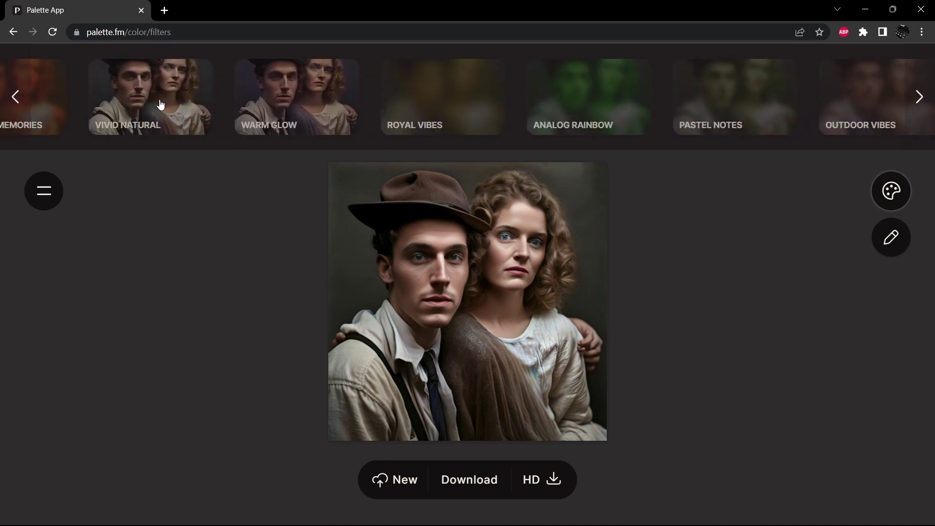
left_click(276, 115)
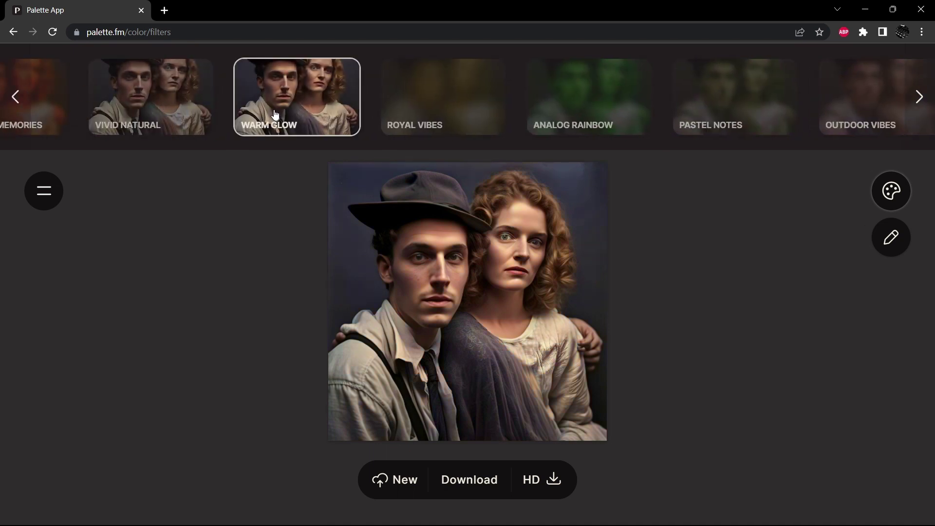
left_click(168, 112)
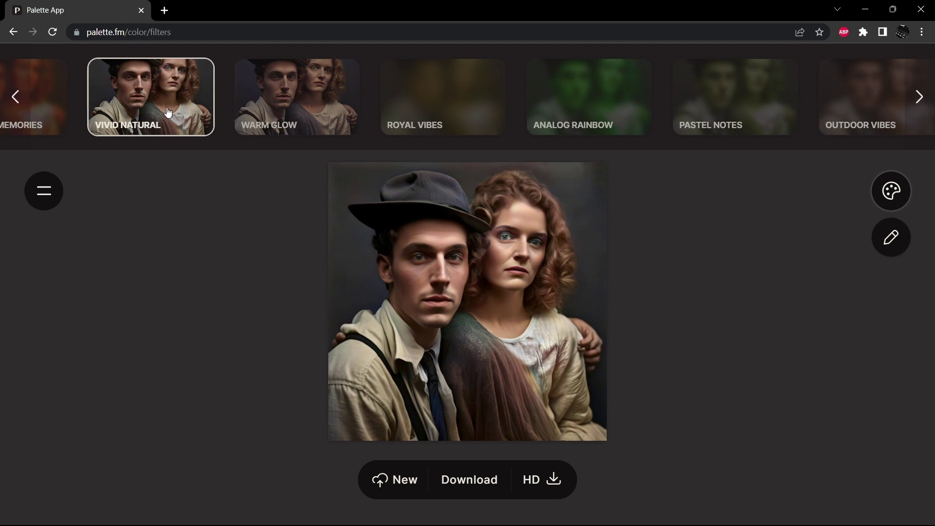
Choose the Vintage Charm filter for the photo after a last check of Ambient Historic
left_click(919, 105)
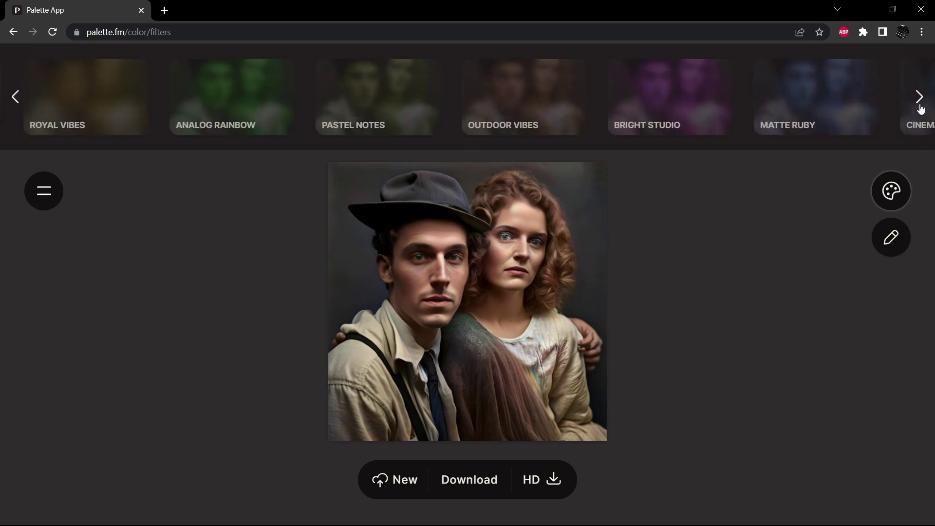
left_click(919, 102)
left_click(919, 102)
left_click(920, 102)
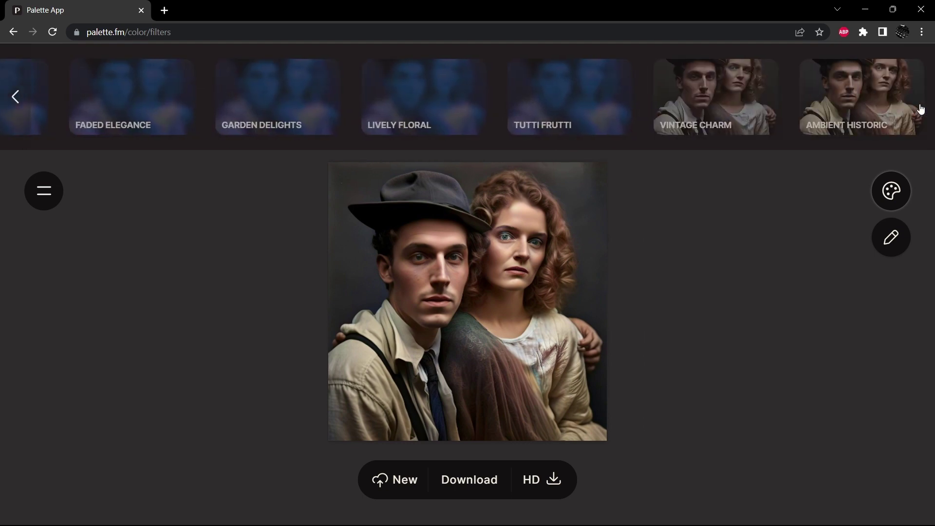
left_click(857, 101)
left_click(748, 99)
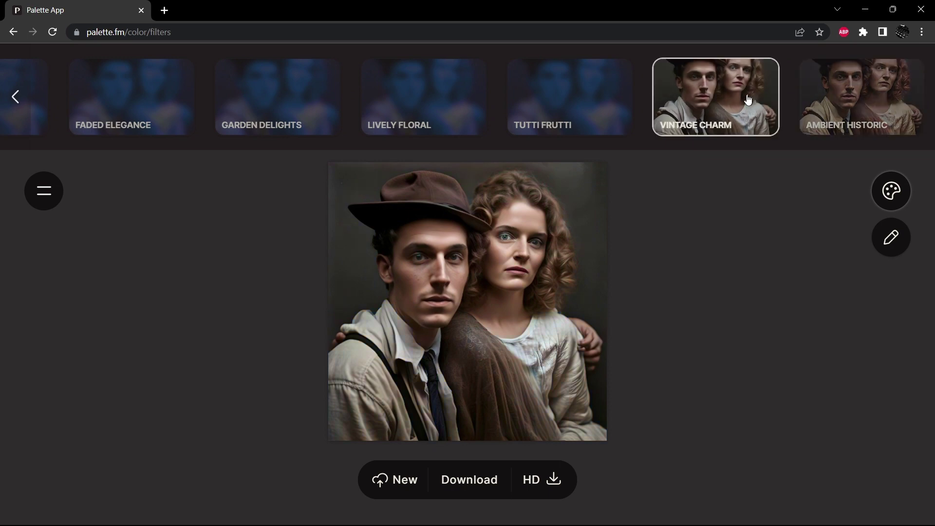
Download the standard-resolution Vintage Charm result and open the downloaded PNG in Photoshop
left_click(484, 482)
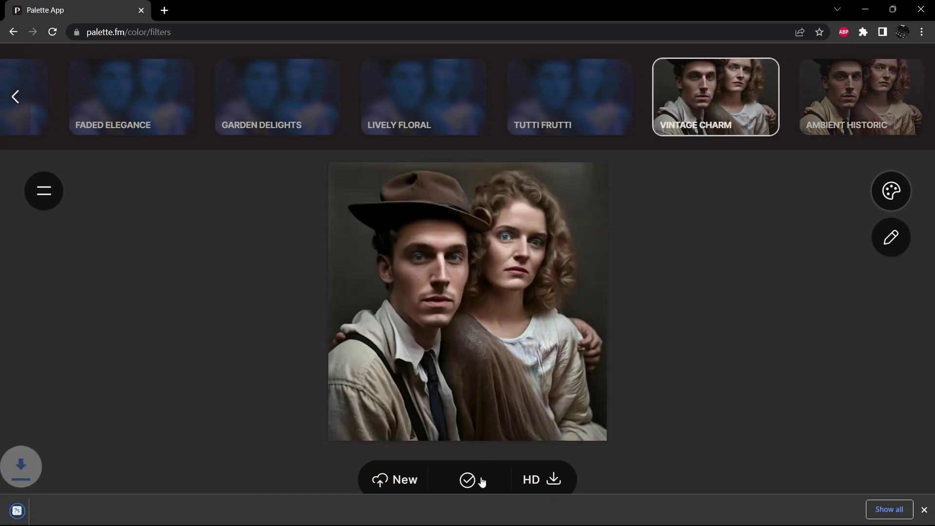
left_click(84, 511)
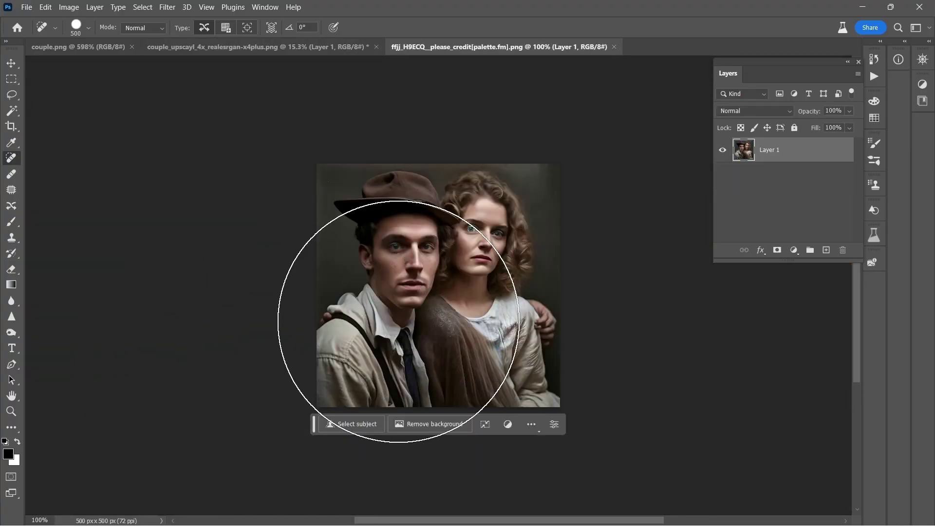
Inspect the faces in the downloaded colorized photo up close and compare their detail with the original couple.png
key("m")
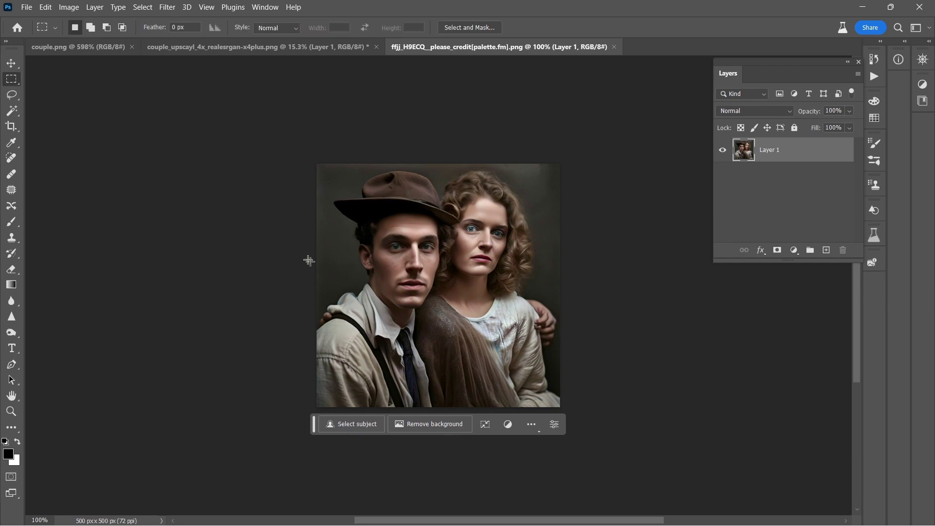
scroll(460, 226, "up", 3)
scroll(462, 222, "up", 6)
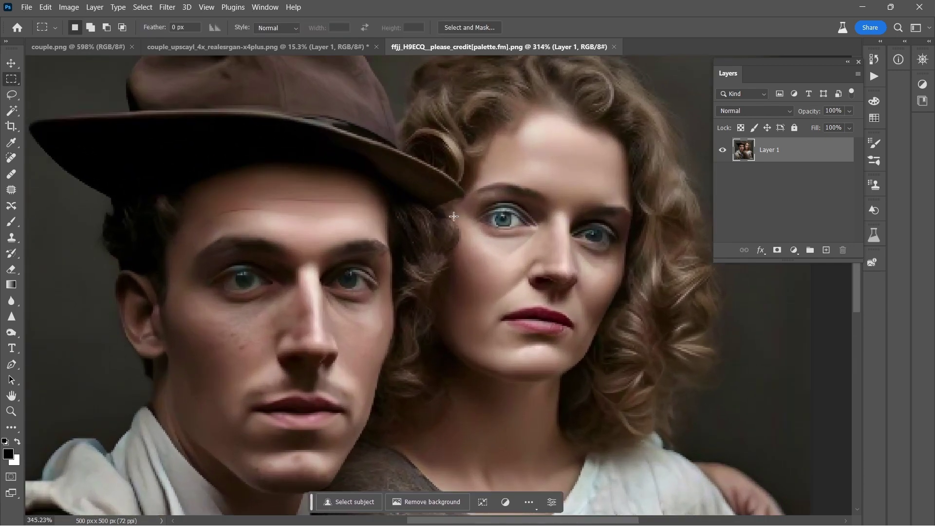
scroll(438, 210, "up", 1)
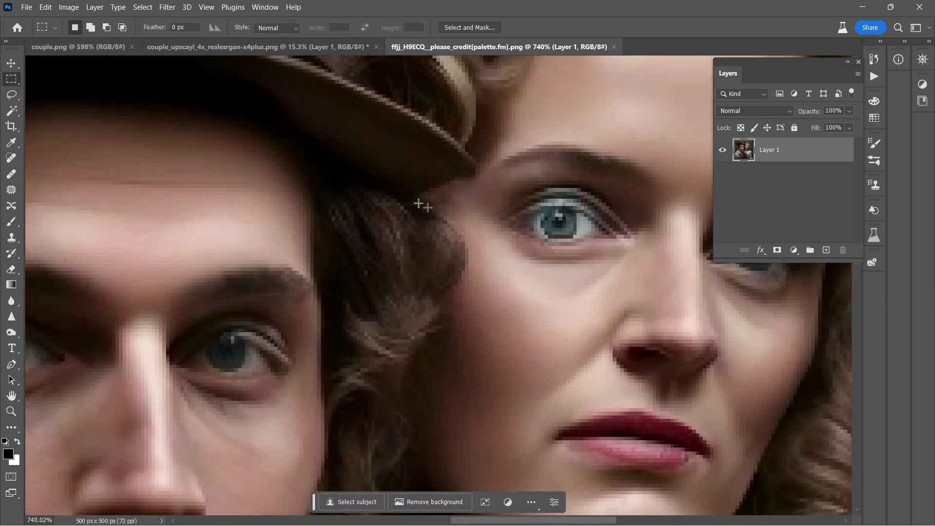
left_click(95, 49)
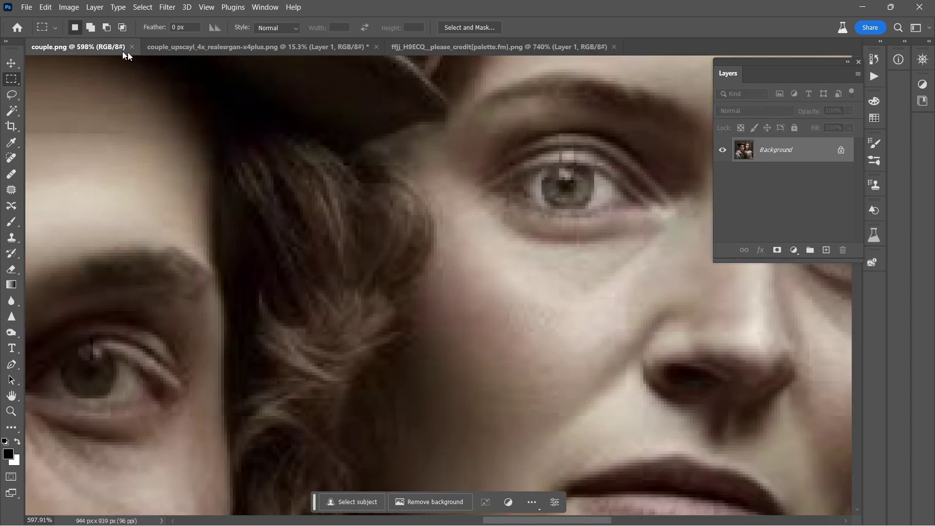
left_click(422, 46)
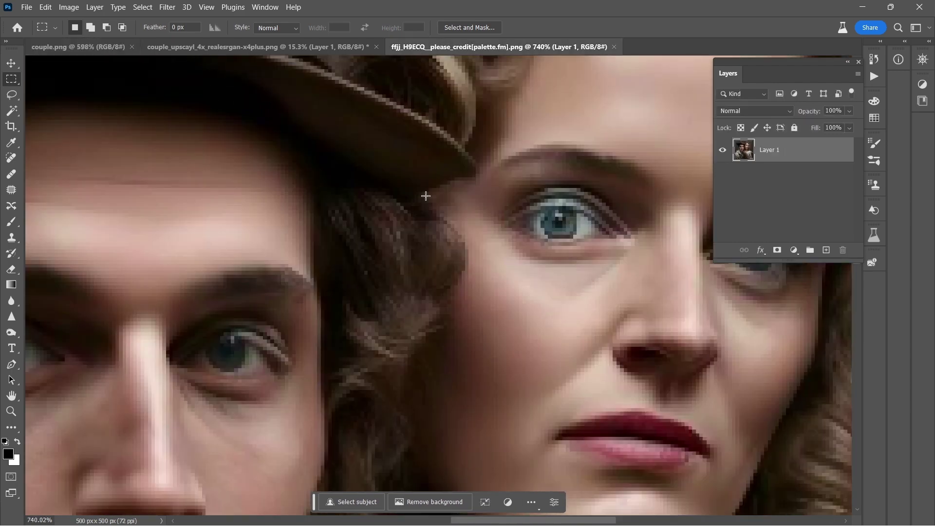
scroll(425, 196, "down", 5)
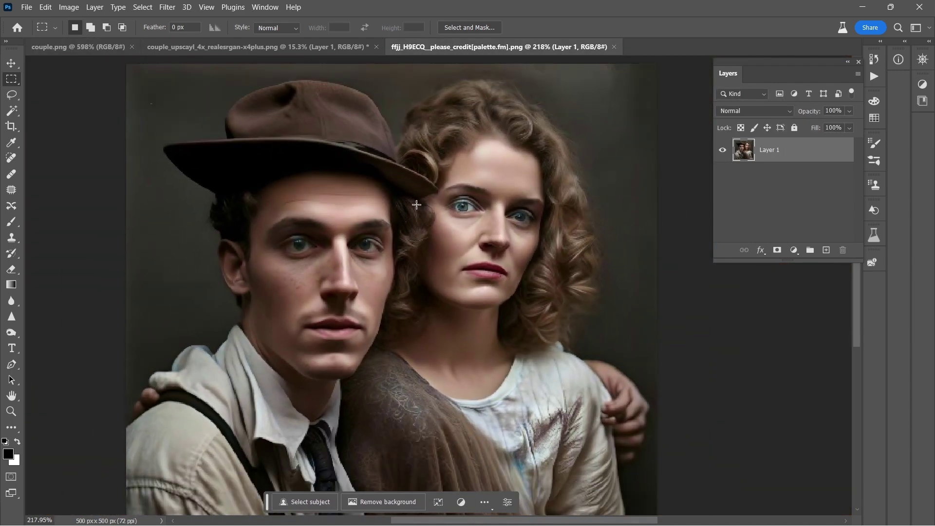
Copy the entire palette.fm image and paste it onto a new layer in the couple_upscayl_4x_realesrgan-x4plus.png document
scroll(333, 192, "down", 2)
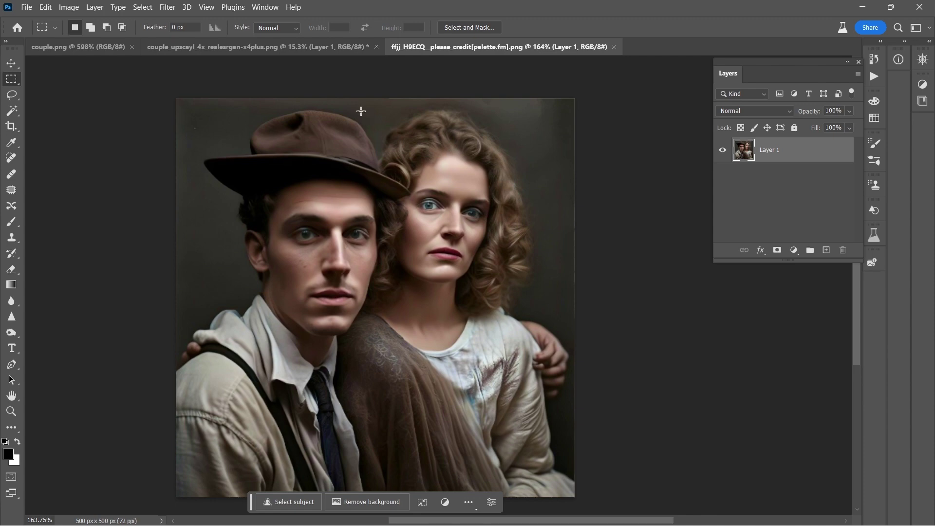
key("ctrl+a")
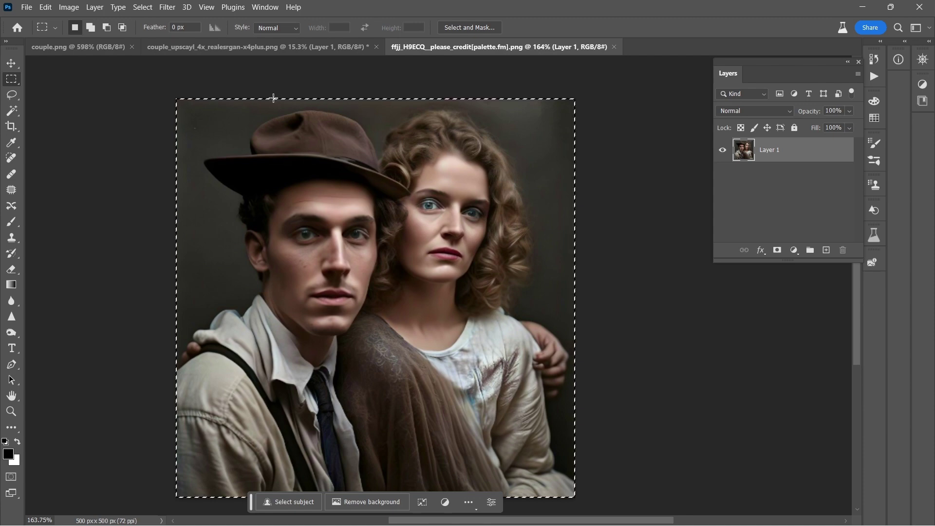
left_click(246, 49)
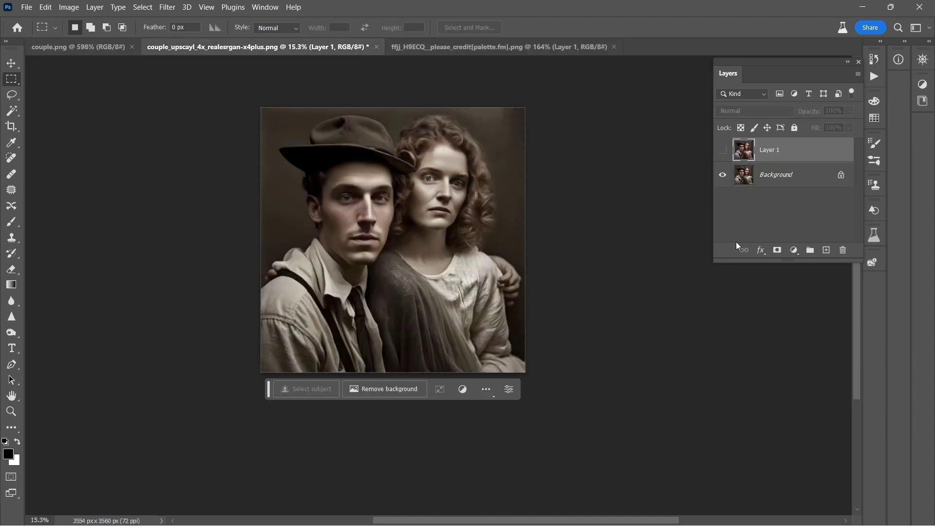
left_click(826, 251)
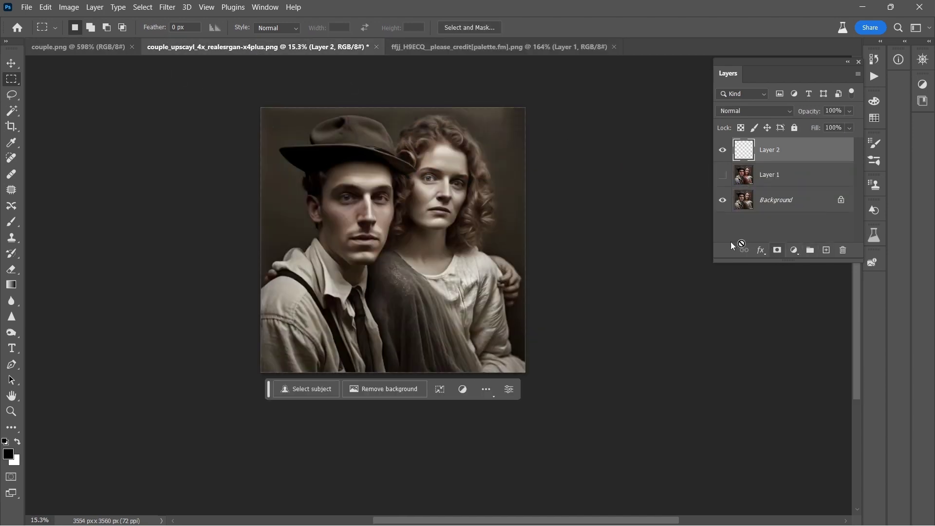
key("ctrl+v")
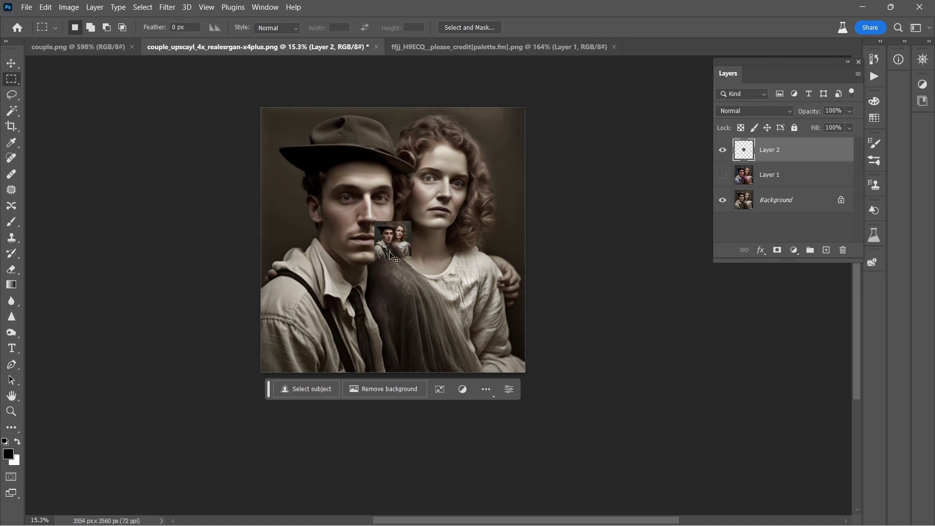
Scale the pasted colorized image on Layer 2 with Free Transform so it fills the whole canvas
key("ctrl+t")
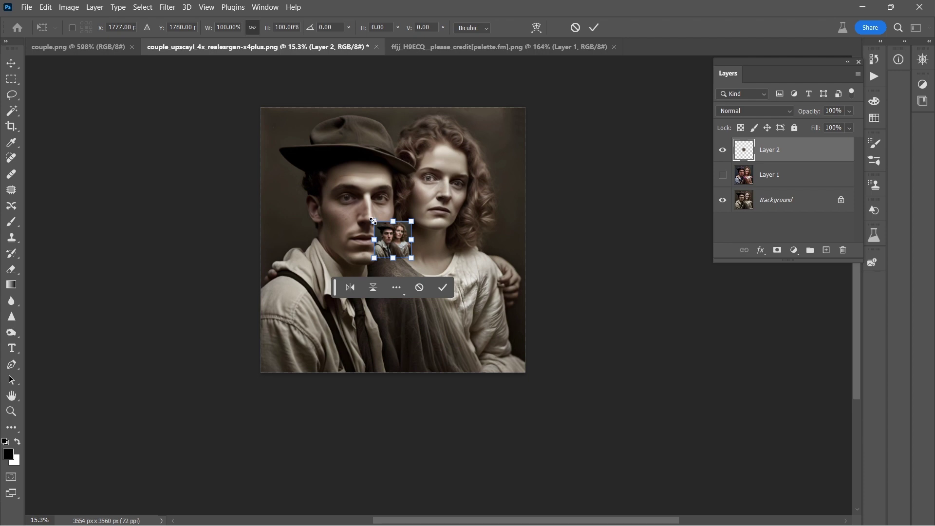
left_click_drag(373, 220, 261, 107)
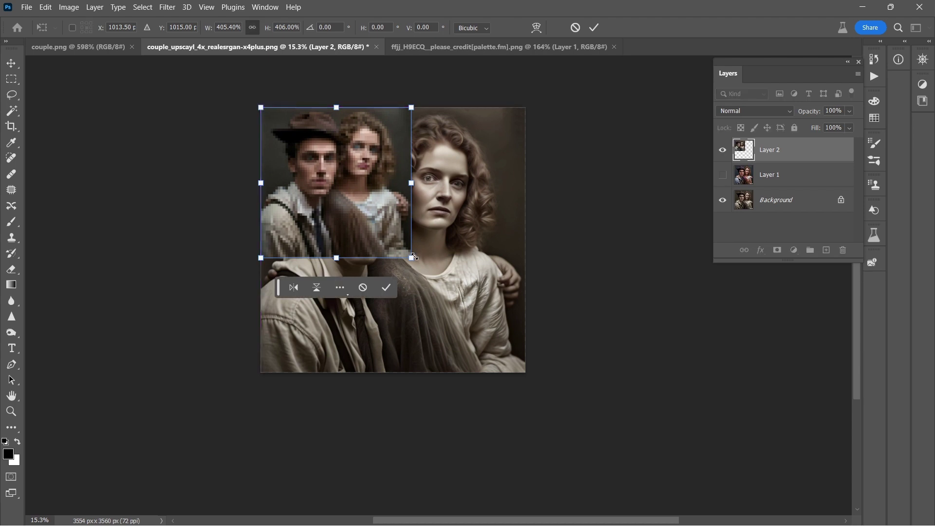
left_click_drag(411, 257, 525, 371)
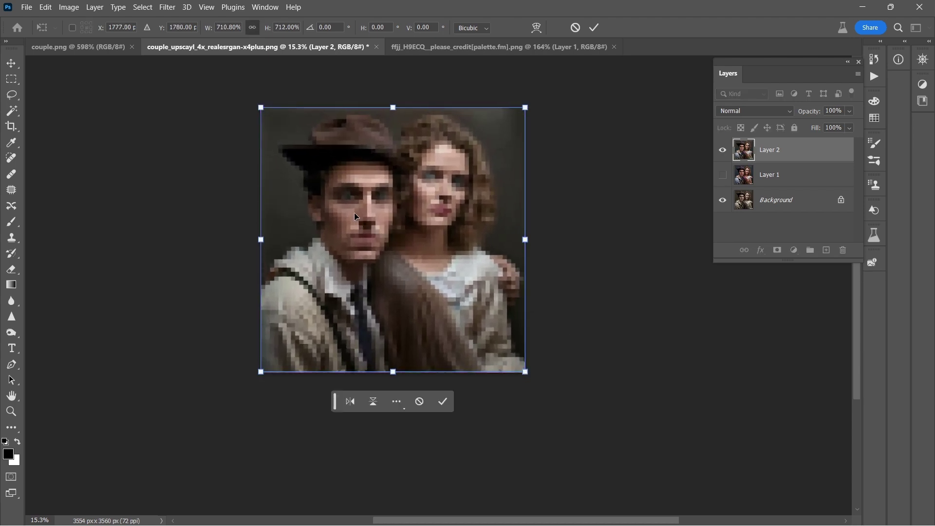
Inspect the faces of the enlarged overlay up close and set Layer 2's blend mode to Color
scroll(354, 212, "up", 3)
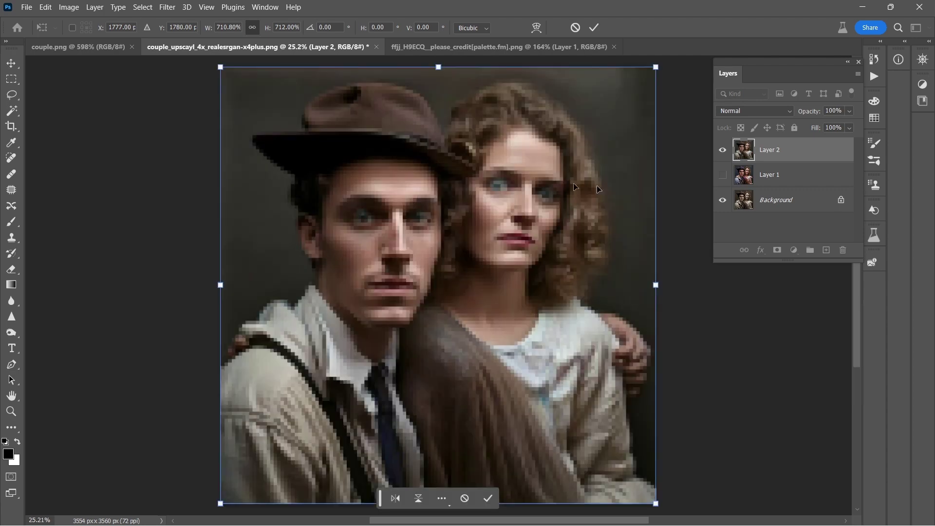
scroll(516, 176, "up", 8)
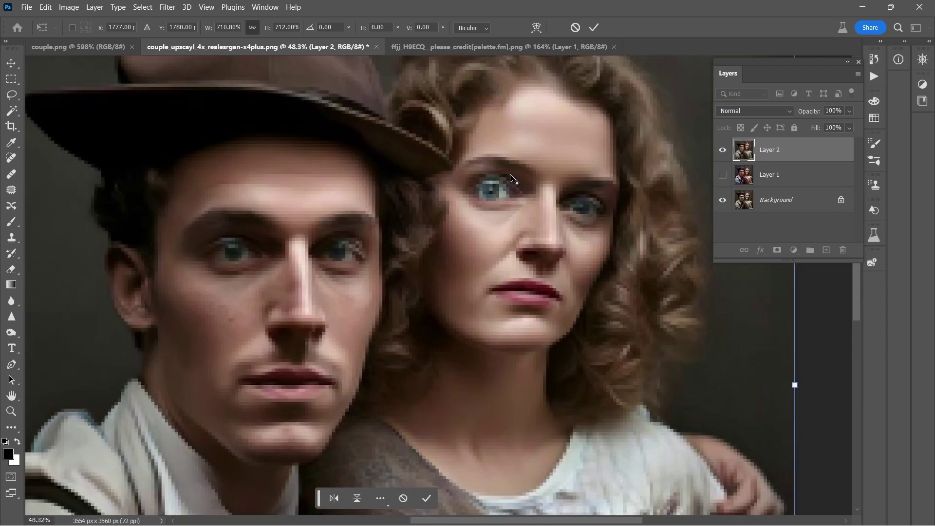
scroll(516, 176, "up", 1)
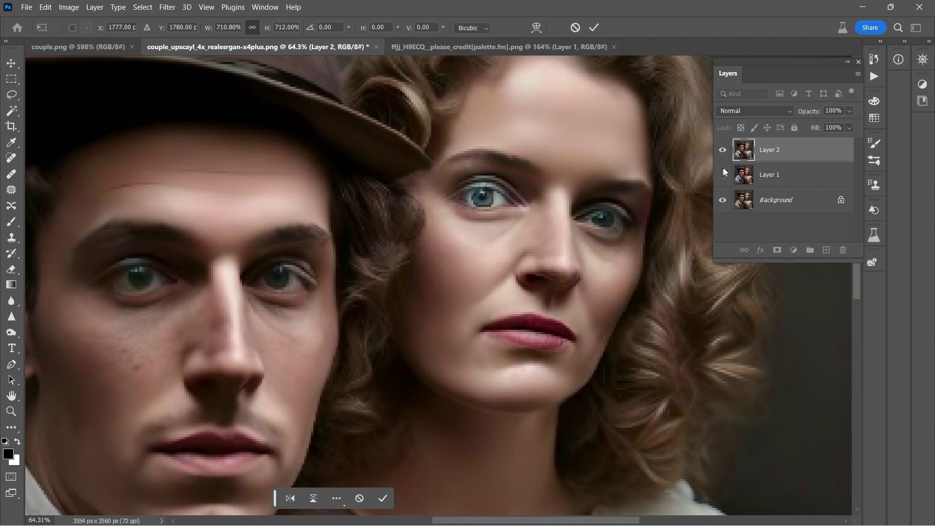
left_click(775, 111)
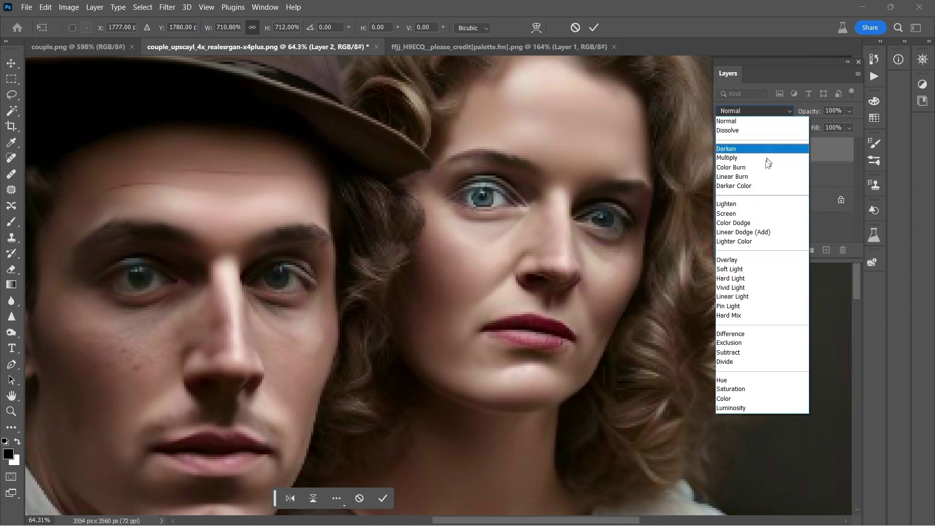
left_click(732, 400)
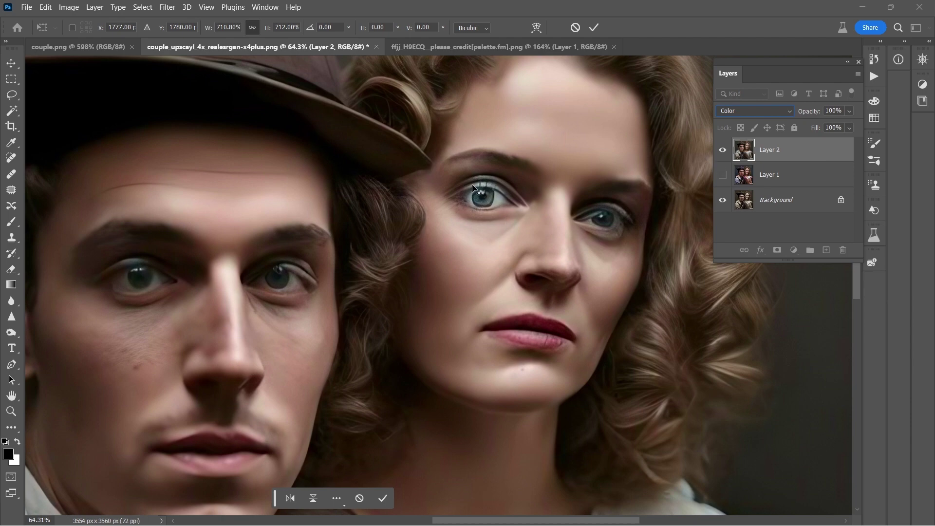
Apply the transform and toggle Layer 2's visibility to compare the faces with and without the color overlay
left_click(722, 152)
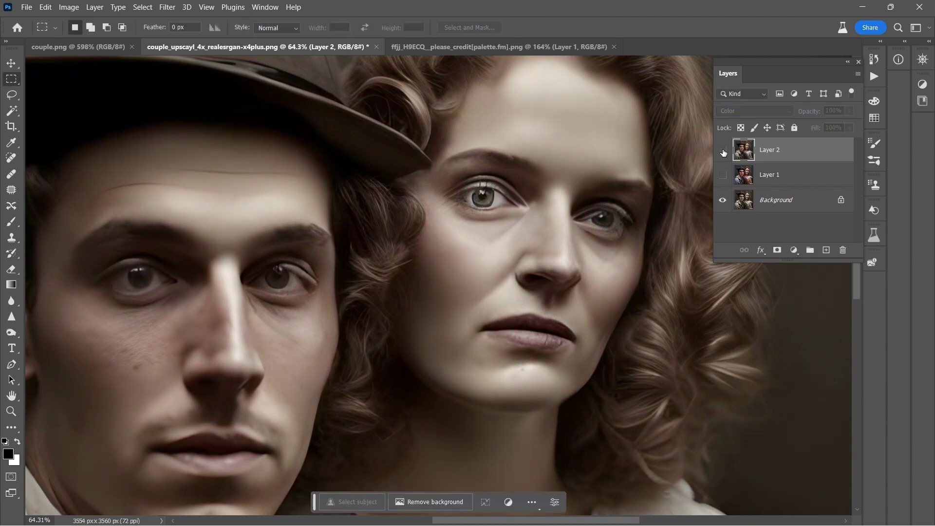
left_click(722, 151)
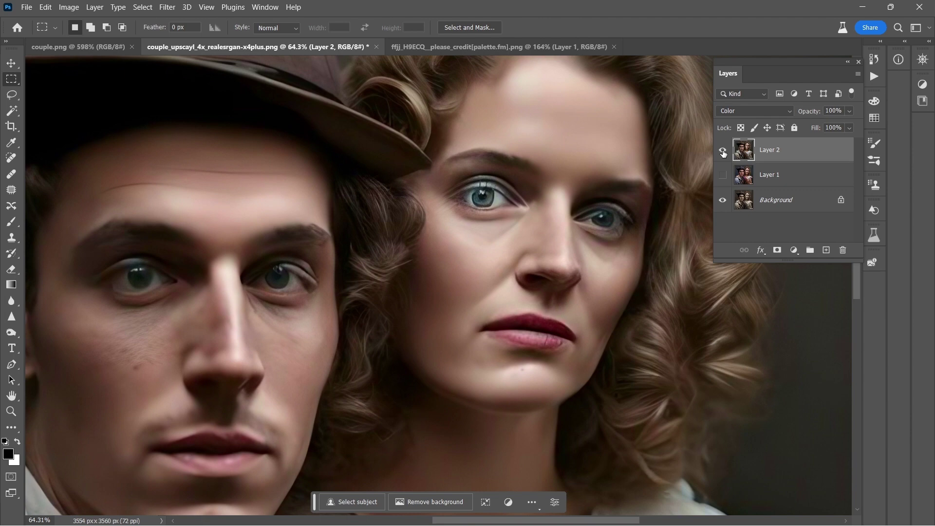
left_click(723, 152)
left_click(723, 152)
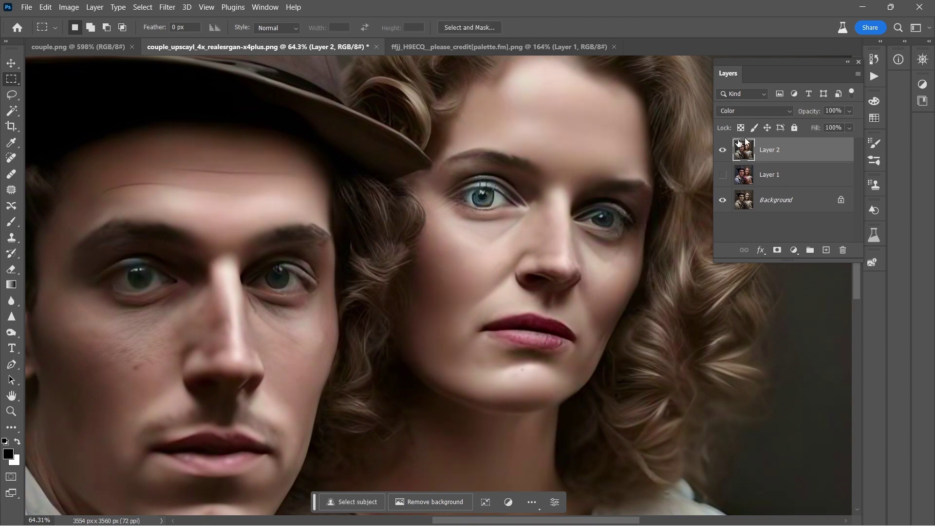
Switch Layer 2 to Normal blending and back to Color to compare the facial detail of both modes
left_click(771, 112)
left_click(768, 121)
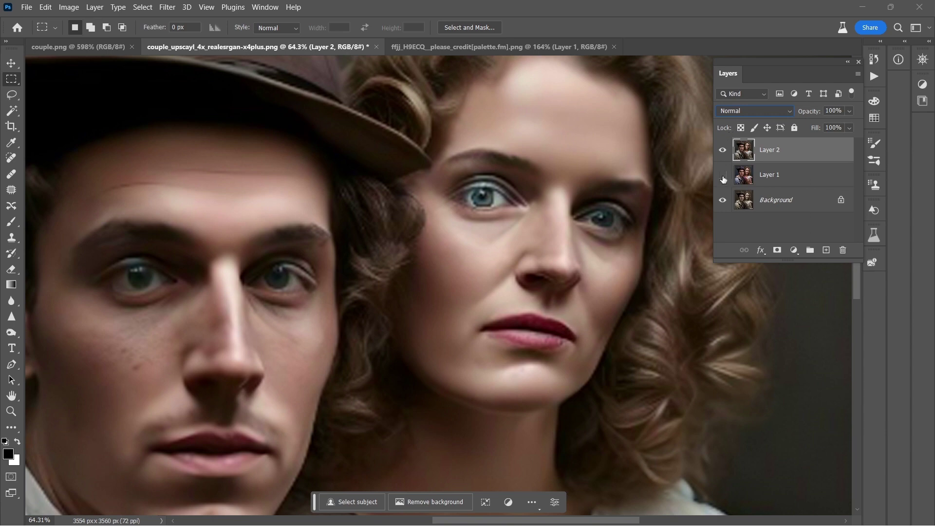
left_click(768, 112)
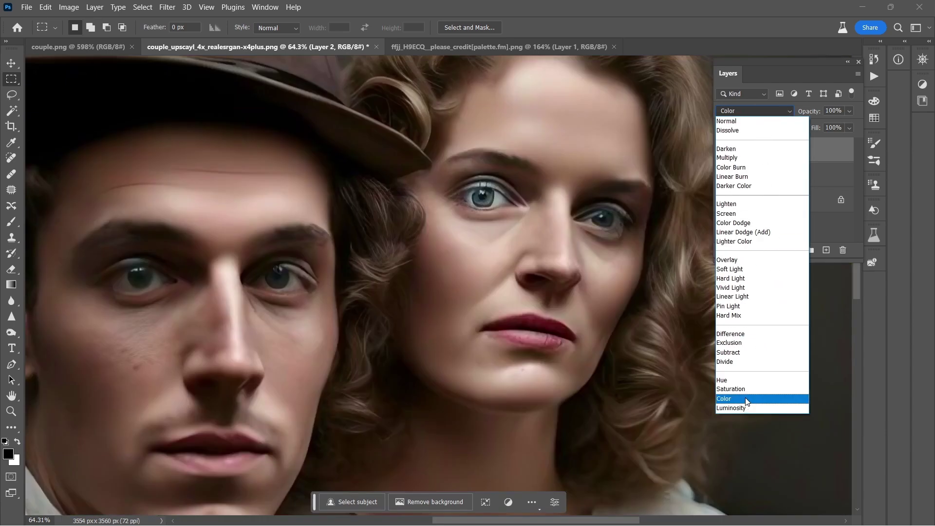
left_click(745, 399)
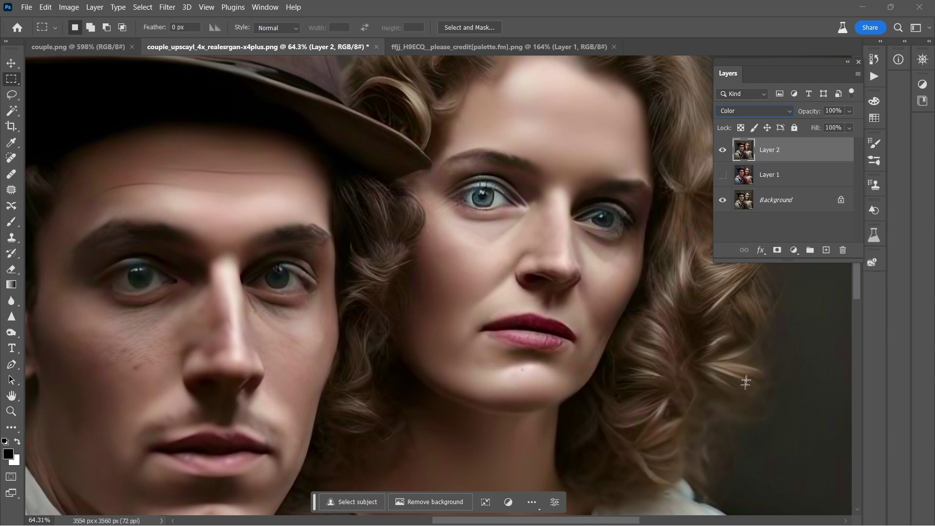
Show Layer 1 and toggle Layer 2's visibility repeatedly to compare the Neural Filters and palette.fm colorizations across the whole photo
left_click(723, 176)
key("ctrl+0")
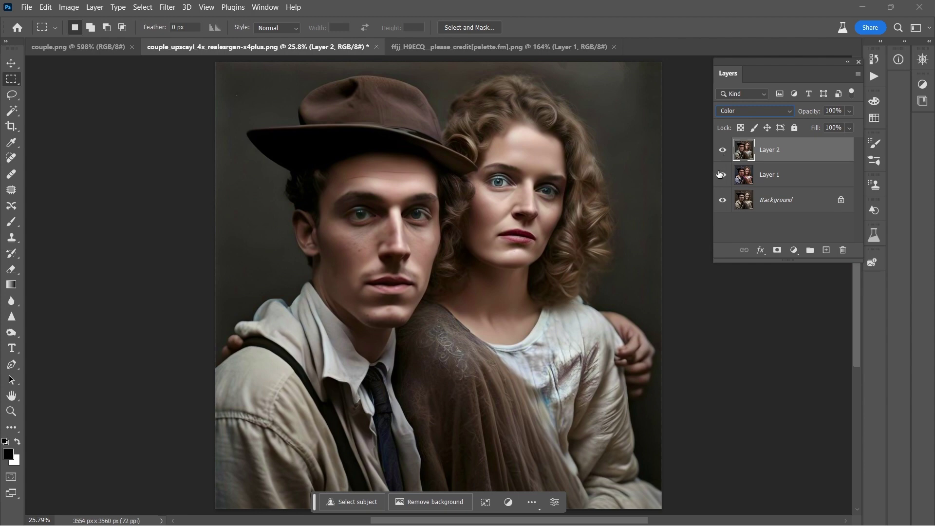
left_click(722, 153)
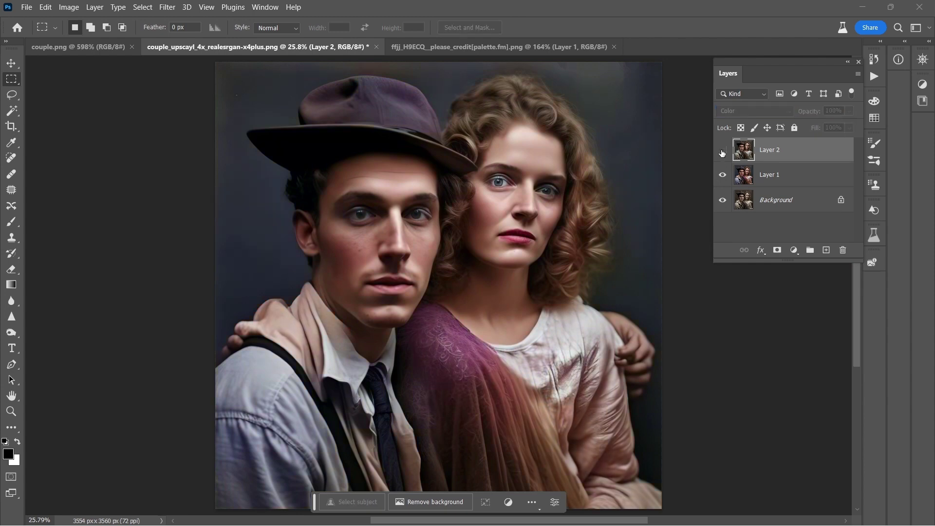
left_click(722, 153)
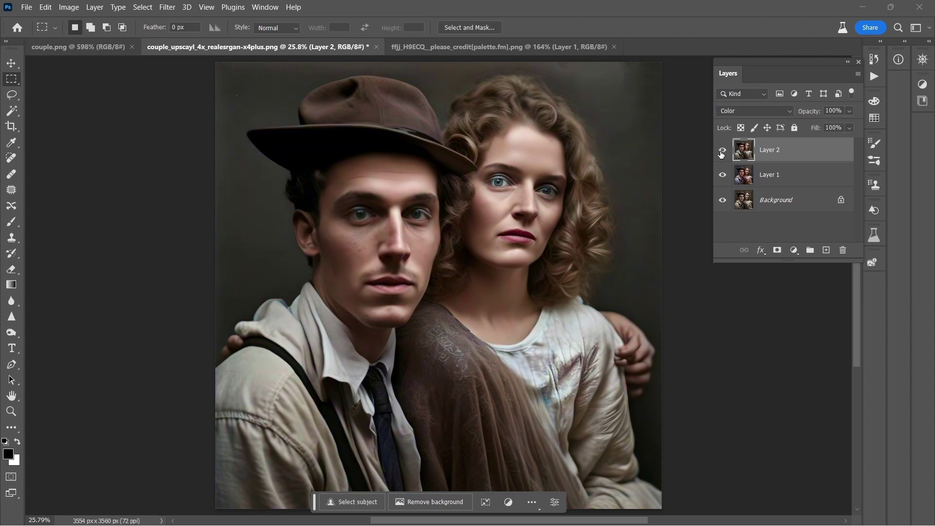
left_click(722, 153)
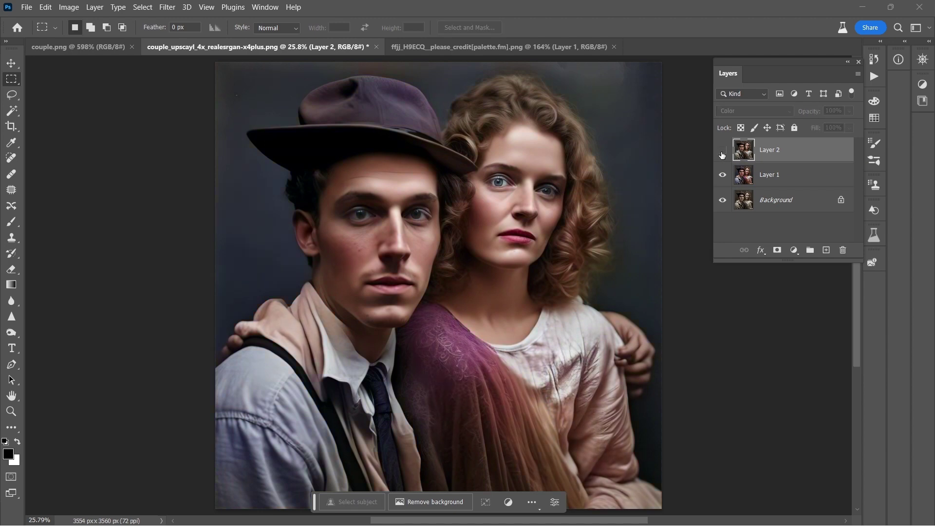
left_click(721, 153)
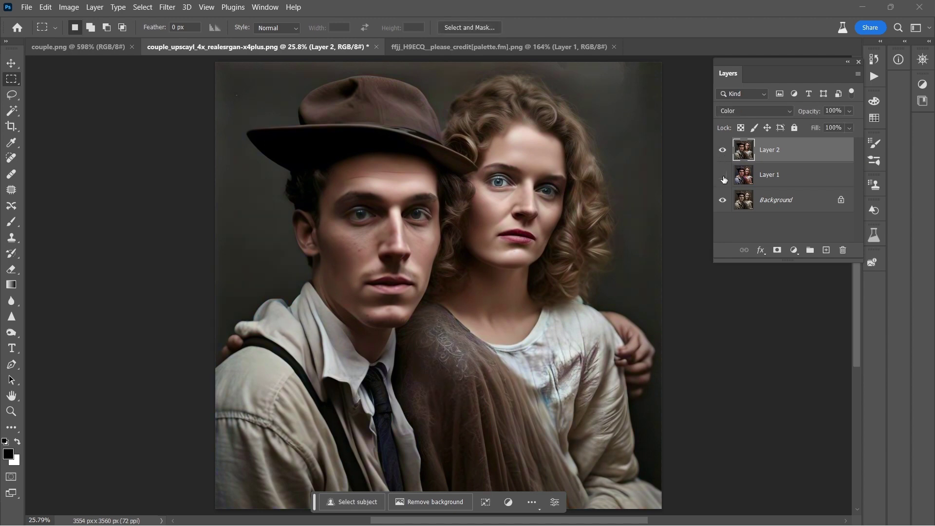
left_click(722, 153)
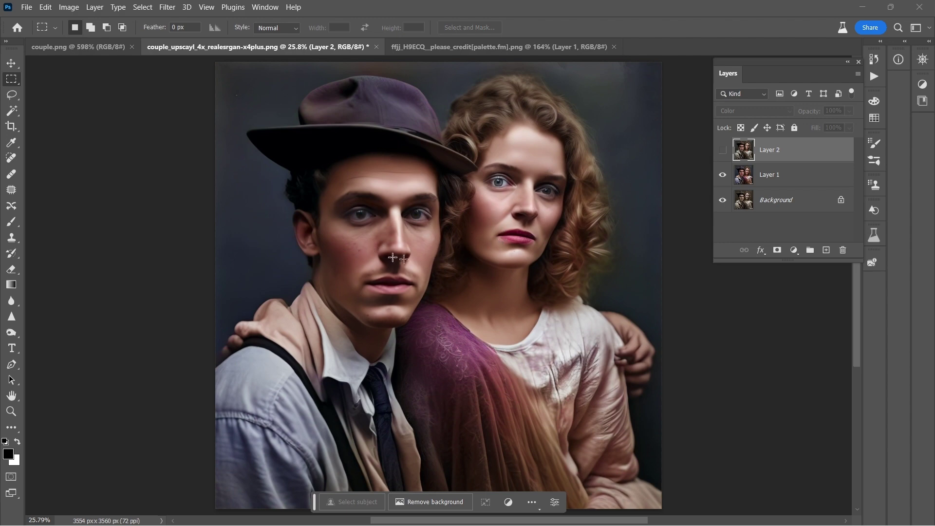
left_click(722, 150)
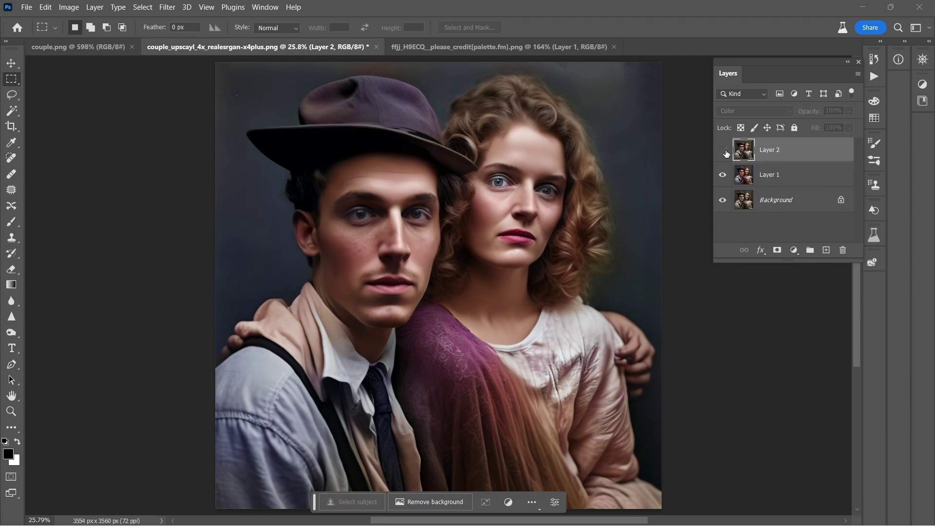